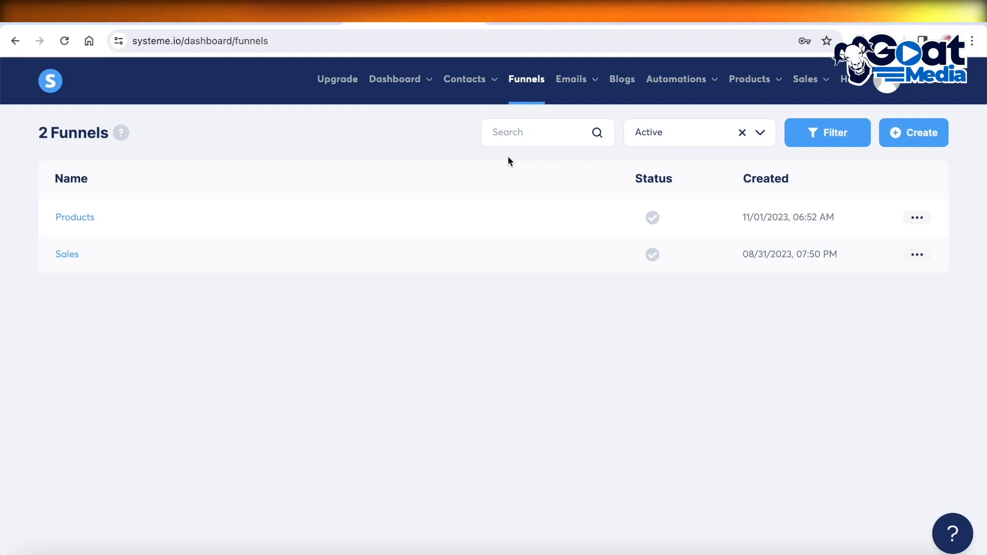
Review the affiliate product list and the Derma Progenix Anti-Aging Serum sales page
{"action": "left_click", "coordinate": [7, 35]}
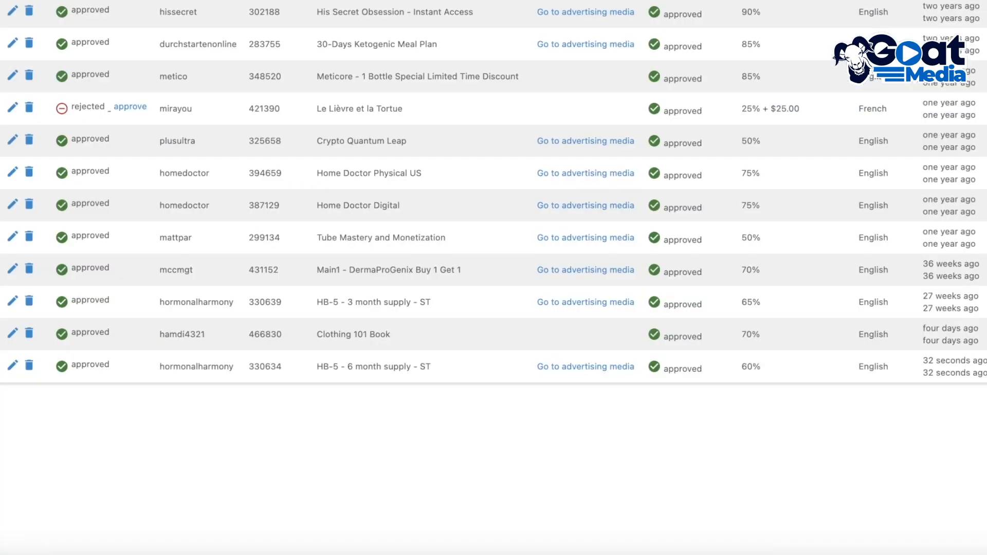
{"action": "scroll", "coordinate": [560, 118], "scroll_direction": "up", "scroll_amount": 3}
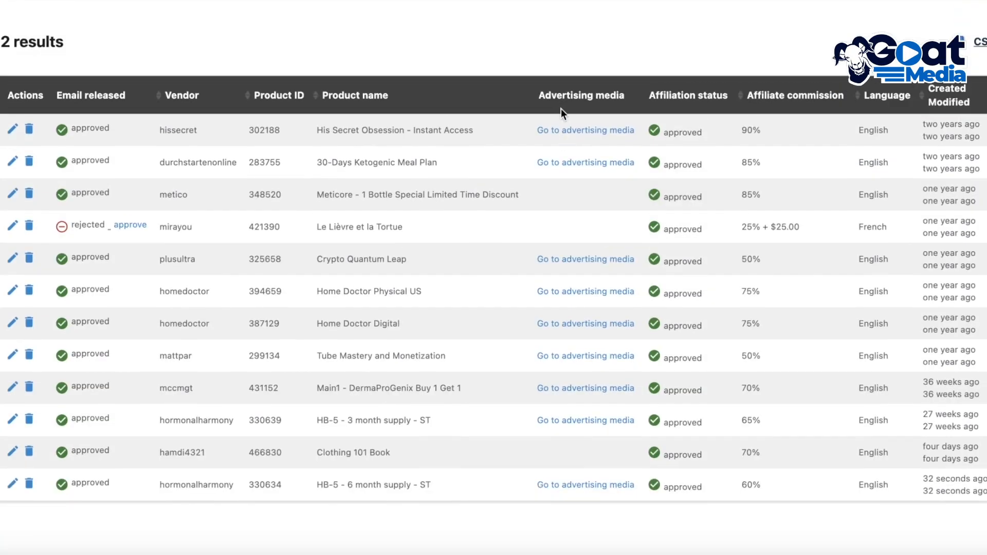
{"action": "scroll", "coordinate": [227, 417], "scroll_direction": "down", "scroll_amount": 1}
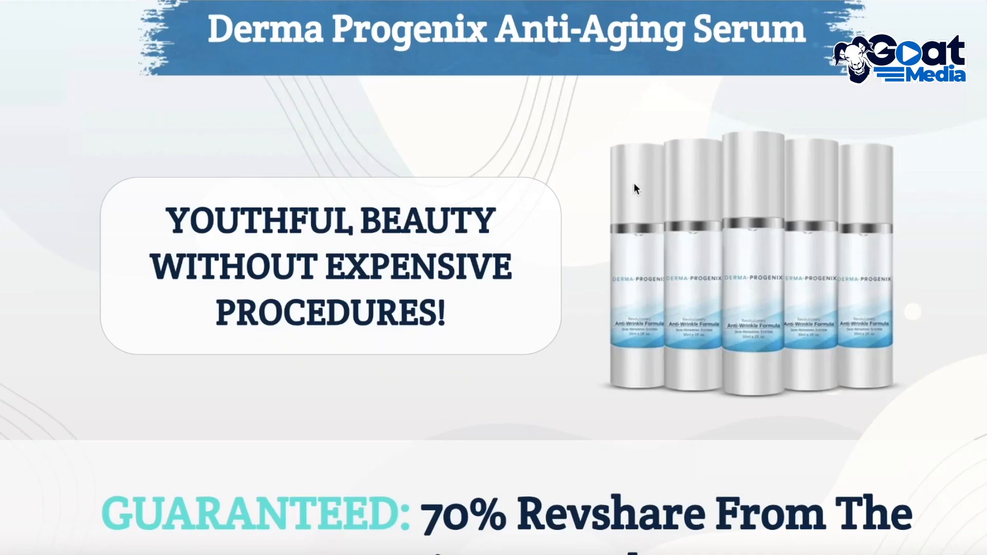
{"action": "scroll", "coordinate": [600, 154], "scroll_direction": "up", "scroll_amount": 1}
{"action": "scroll", "coordinate": [649, 202], "scroll_direction": "down", "scroll_amount": 15}
{"action": "scroll", "coordinate": [653, 205], "scroll_direction": "up", "scroll_amount": 15}
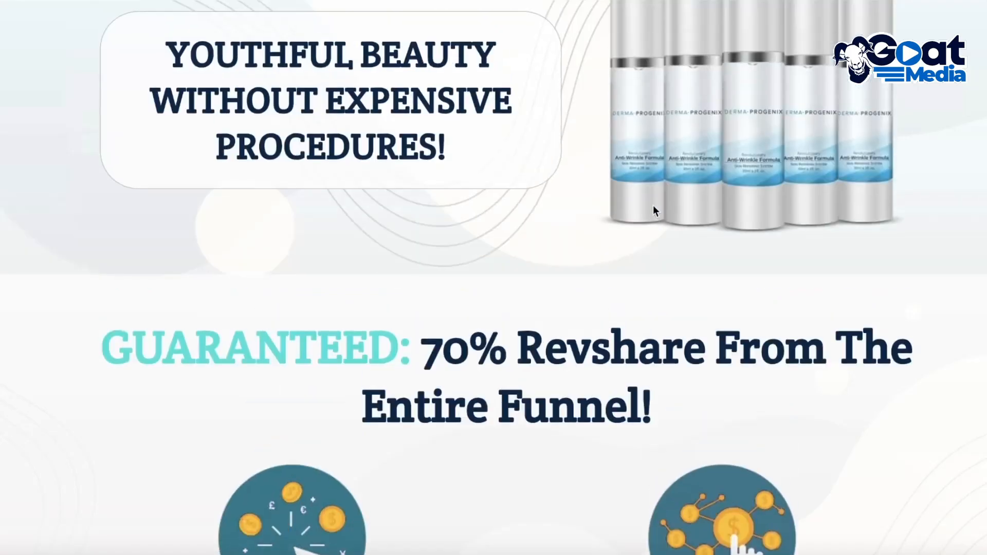
{"action": "scroll", "coordinate": [656, 209], "scroll_direction": "down", "scroll_amount": 15}
{"action": "scroll", "coordinate": [656, 209], "scroll_direction": "up", "scroll_amount": 15}
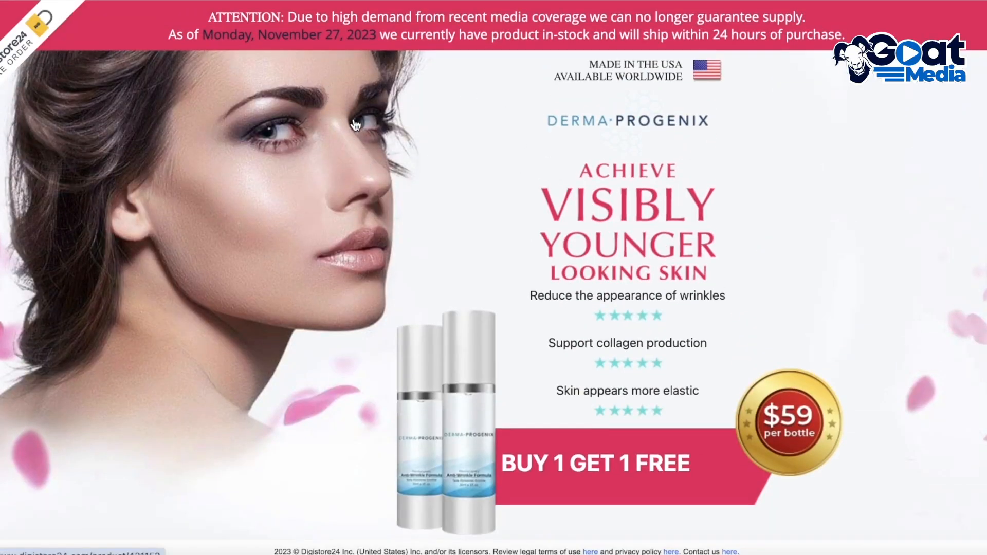
{"action": "left_click", "coordinate": [729, 0]}
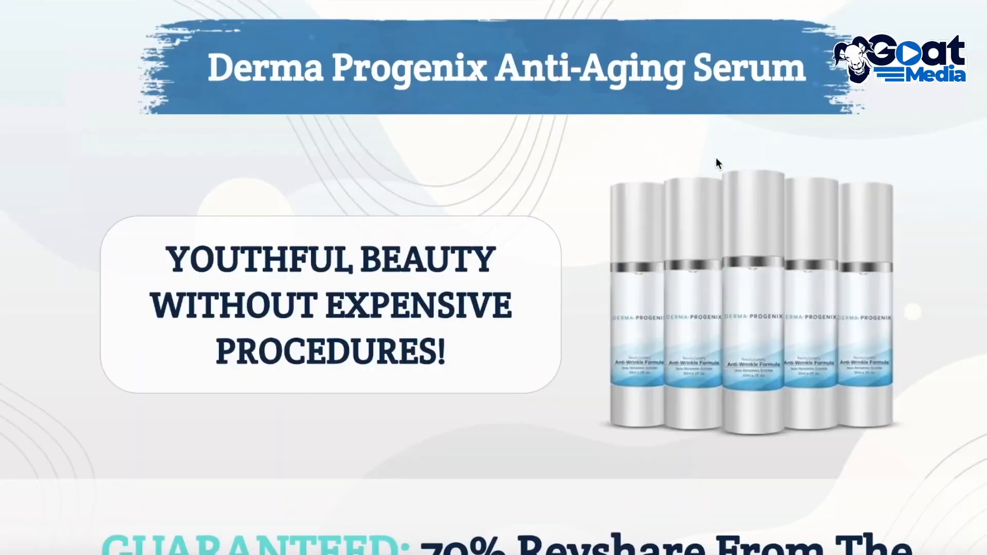
{"action": "scroll", "coordinate": [710, 248], "scroll_direction": "down", "scroll_amount": 7}
{"action": "scroll", "coordinate": [711, 249], "scroll_direction": "down", "scroll_amount": 8}
{"action": "scroll", "coordinate": [713, 252], "scroll_direction": "up", "scroll_amount": 12}
{"action": "scroll", "coordinate": [713, 252], "scroll_direction": "up", "scroll_amount": 2}
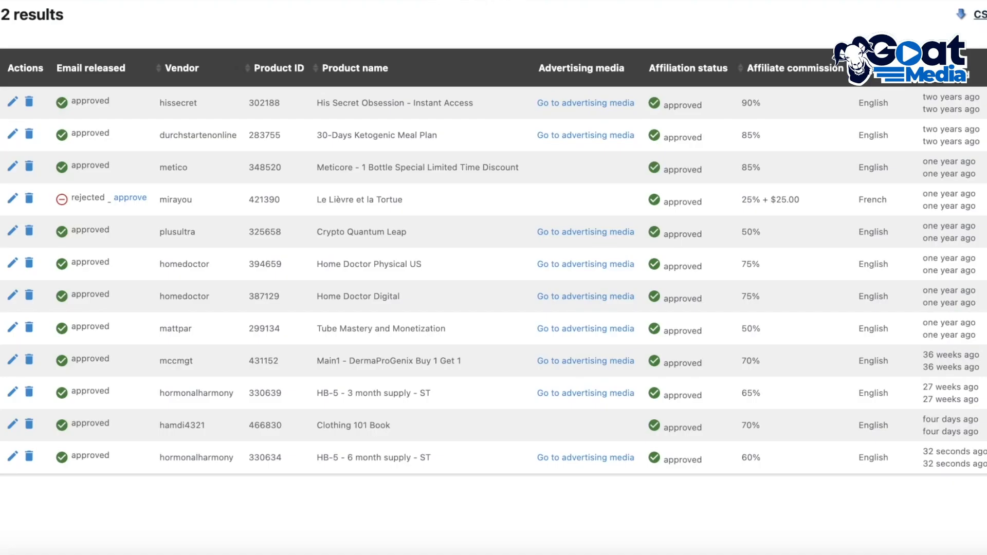
Start creating a new funnel from the funnels list and name it Sample
{"action": "left_click", "coordinate": [420, 0]}
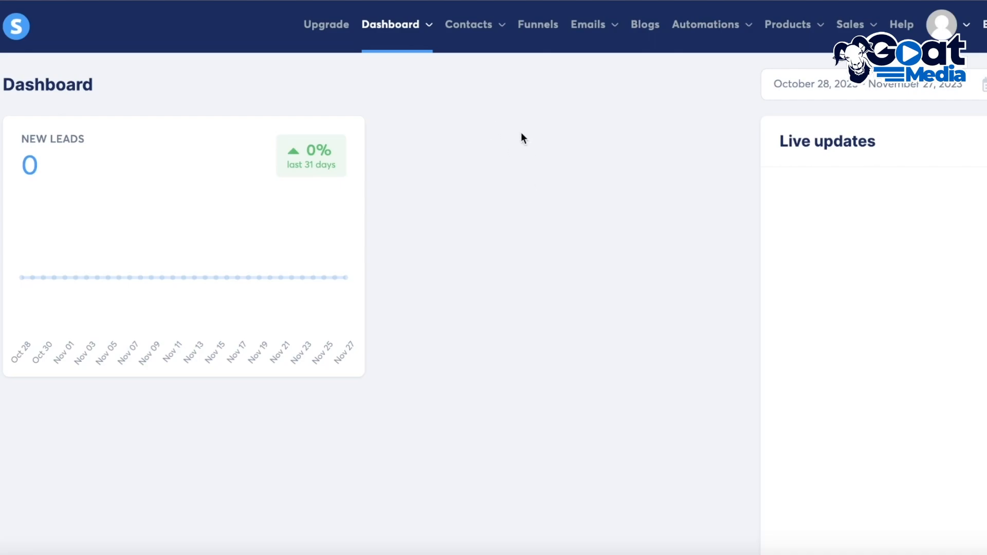
{"action": "left_click", "coordinate": [539, 30]}
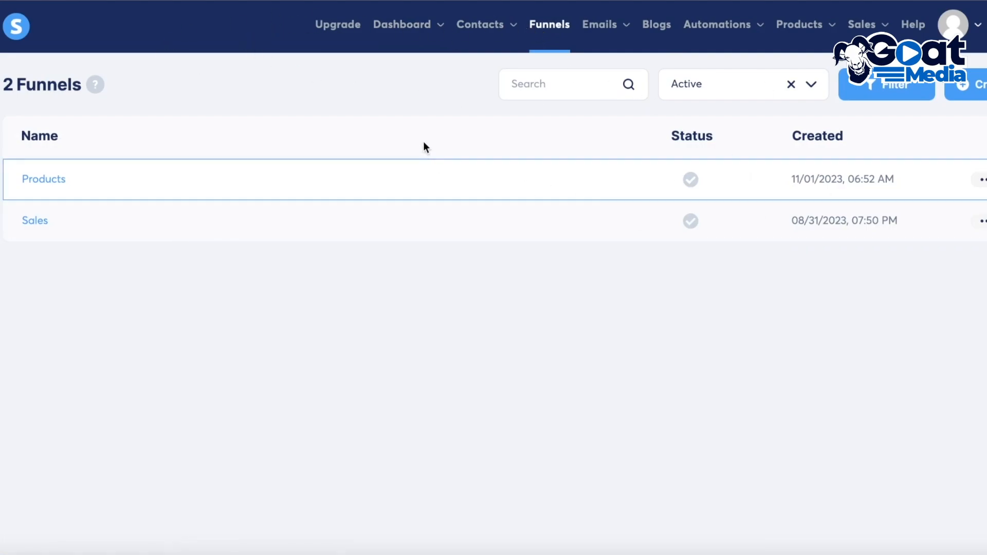
{"action": "left_click", "coordinate": [966, 84]}
{"action": "left_click", "coordinate": [405, 162]}
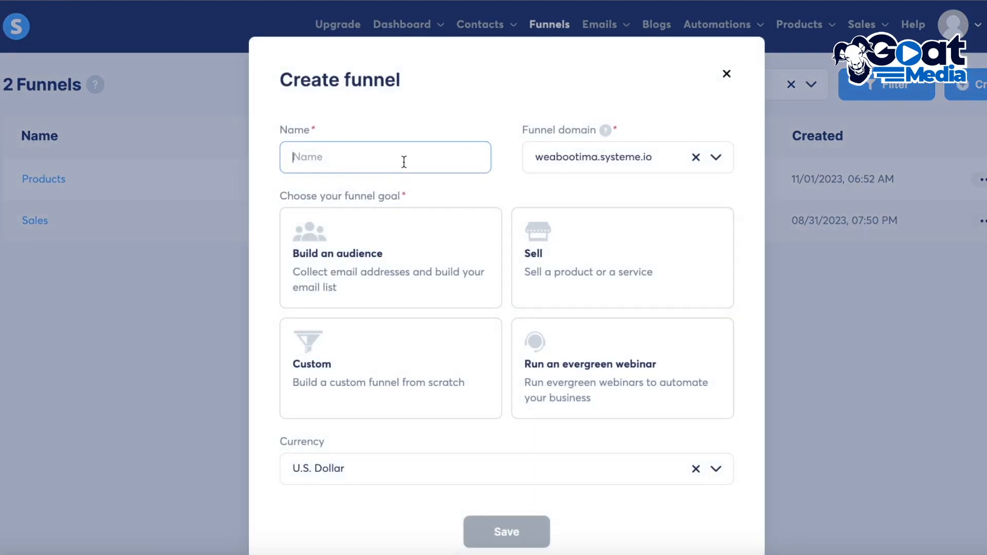
{"action": "type", "text": "Sample"}
Choose the Build an audience goal with the default funnel domain and save the funnel
{"action": "left_click", "coordinate": [332, 235]}
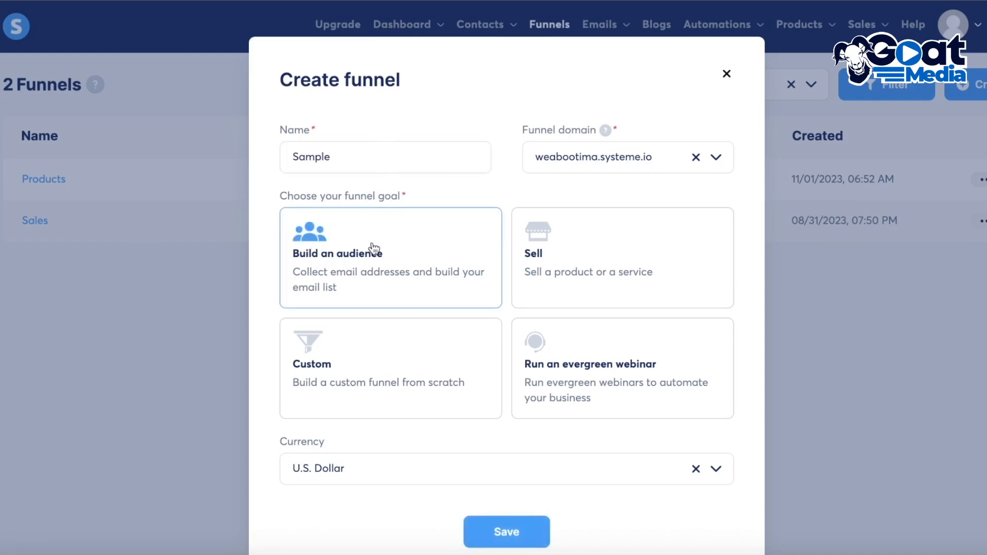
{"action": "left_click", "coordinate": [580, 161]}
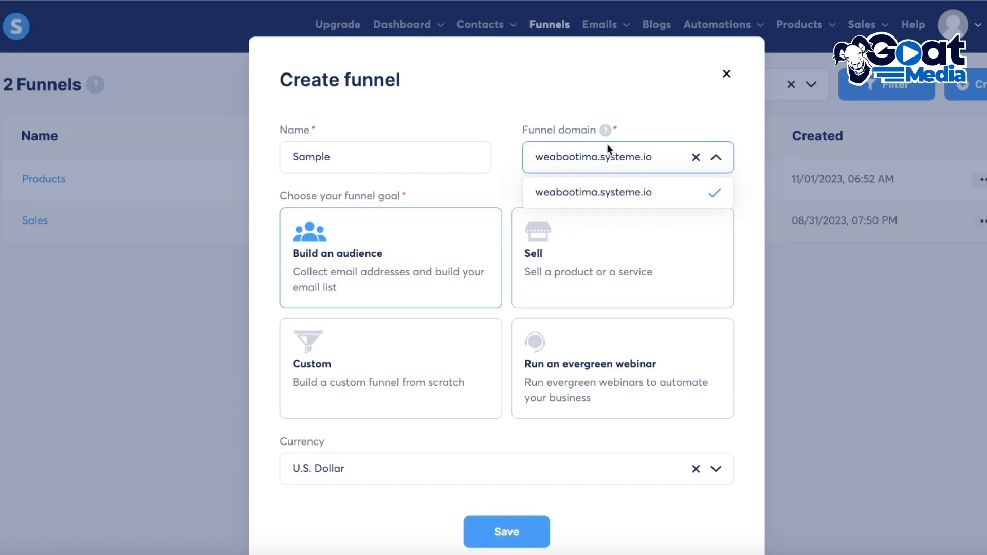
{"action": "left_click", "coordinate": [605, 159]}
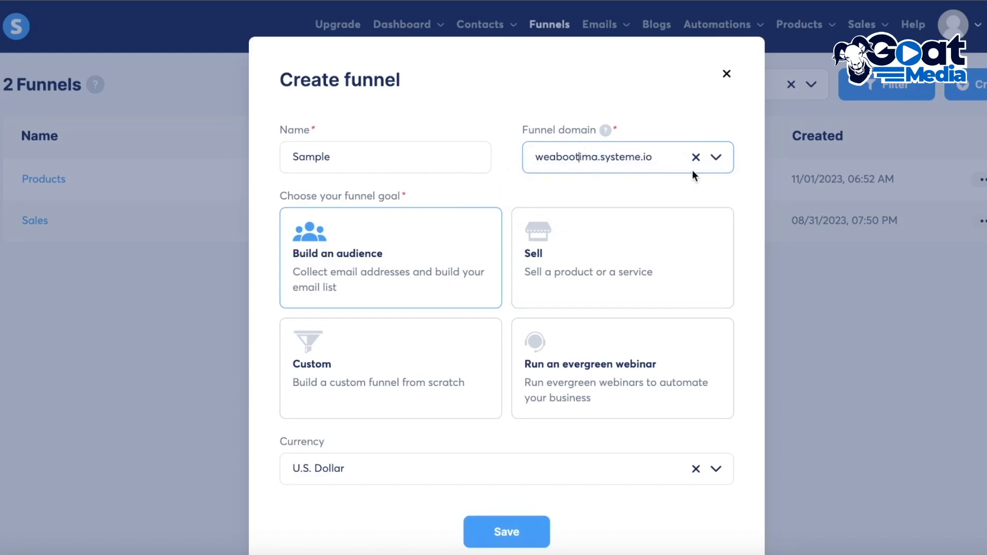
{"action": "scroll", "coordinate": [540, 282], "scroll_direction": "down", "scroll_amount": 2}
{"action": "left_click", "coordinate": [491, 486]}
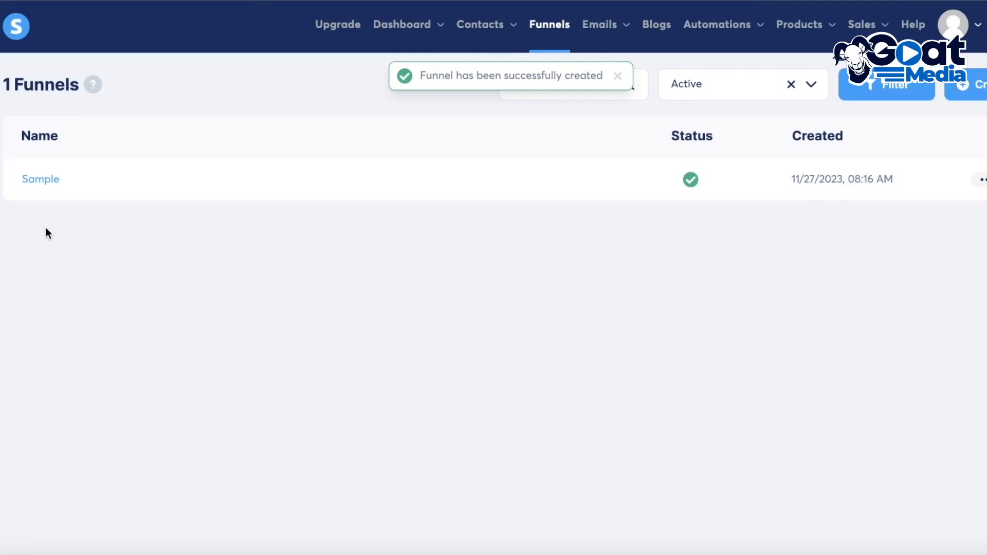
Open the Sample funnel and browse the available squeeze page templates
{"action": "left_click", "coordinate": [36, 177]}
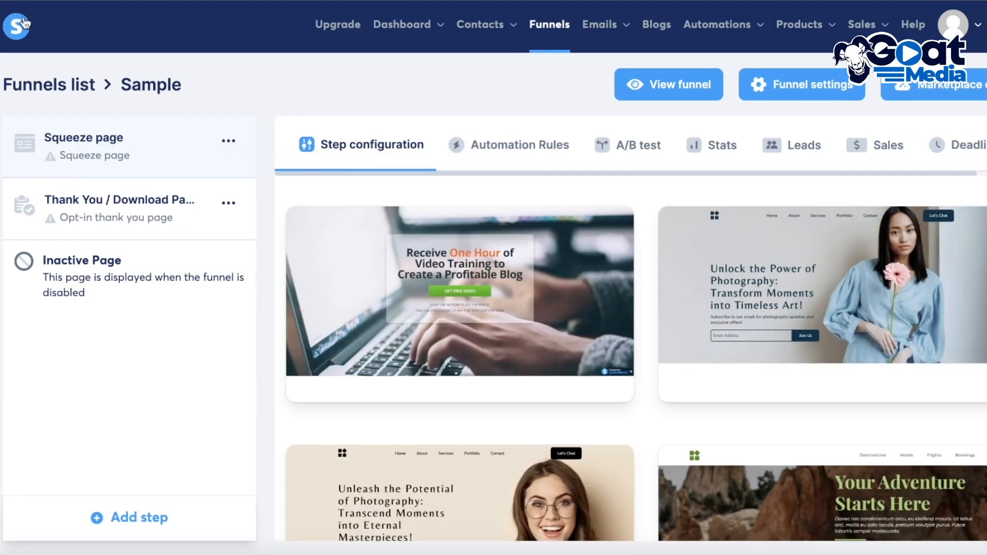
{"action": "mouse_move", "coordinate": [514, 352]}
{"action": "scroll", "coordinate": [648, 322], "scroll_direction": "down", "scroll_amount": 2}
{"action": "scroll", "coordinate": [426, 230], "scroll_direction": "down", "scroll_amount": 3}
{"action": "scroll", "coordinate": [426, 229], "scroll_direction": "up", "scroll_amount": 4}
{"action": "scroll", "coordinate": [472, 257], "scroll_direction": "down", "scroll_amount": 11}
{"action": "scroll", "coordinate": [895, 256], "scroll_direction": "up", "scroll_amount": 10}
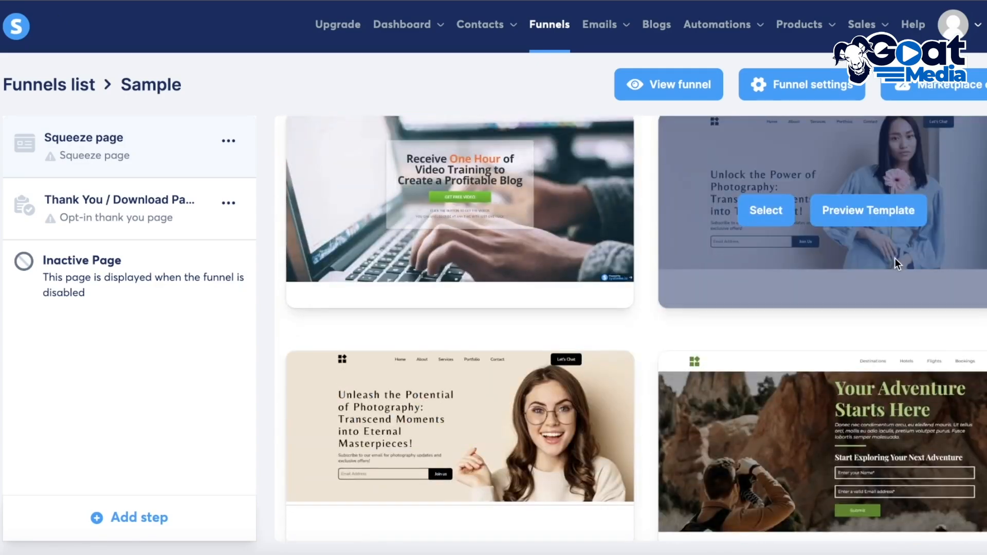
{"action": "scroll", "coordinate": [844, 263], "scroll_direction": "down", "scroll_amount": 4}
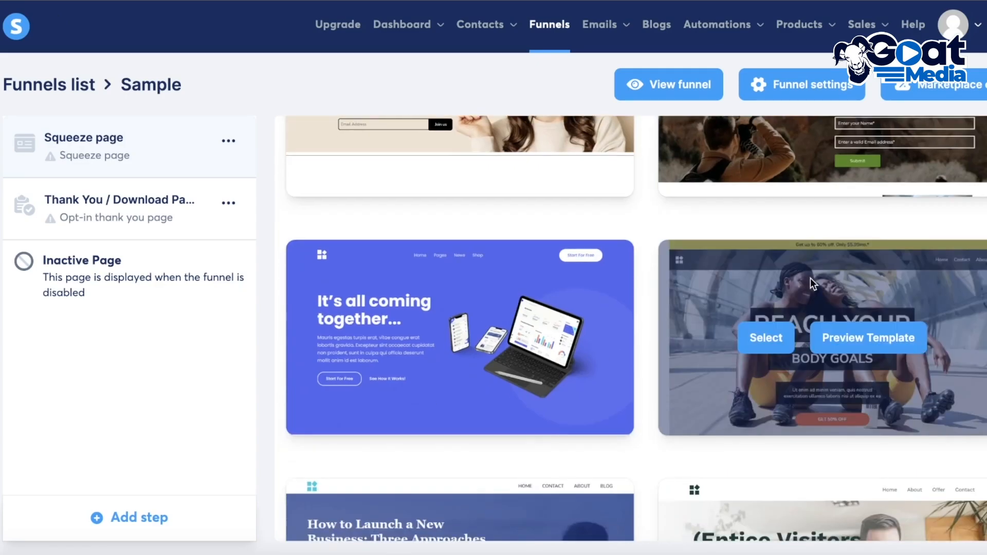
{"action": "scroll", "coordinate": [758, 304], "scroll_direction": "down", "scroll_amount": 1}
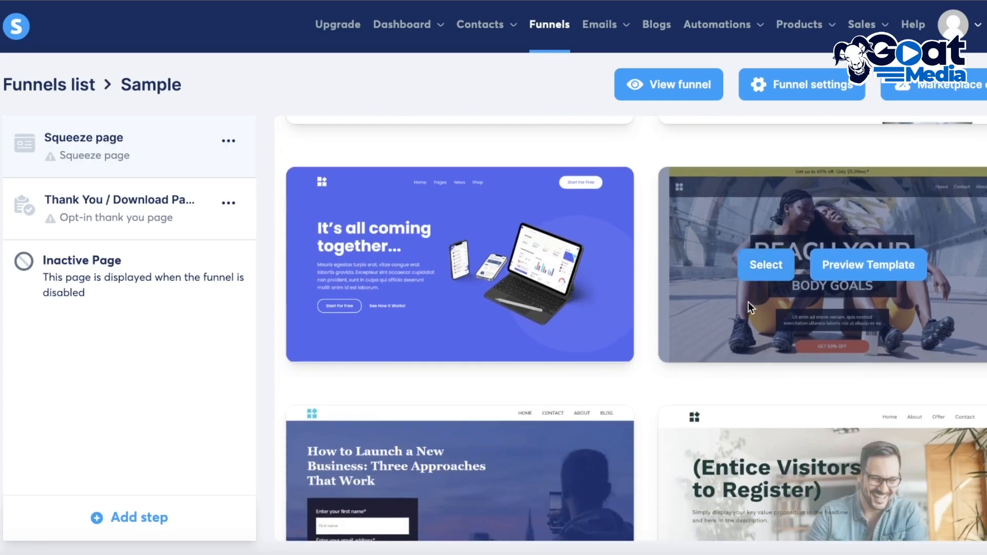
{"action": "scroll", "coordinate": [748, 302], "scroll_direction": "down", "scroll_amount": 6}
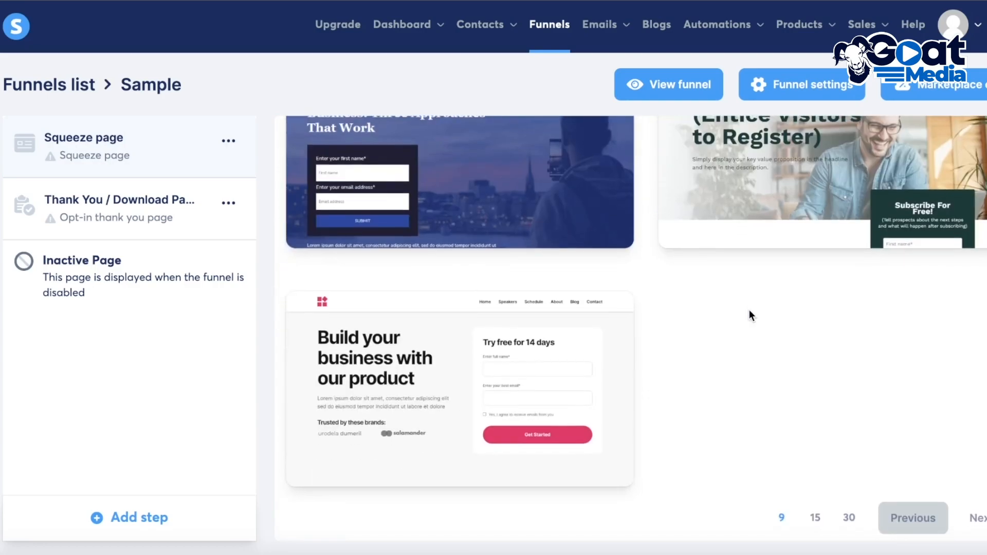
{"action": "scroll", "coordinate": [868, 312], "scroll_direction": "up", "scroll_amount": 11}
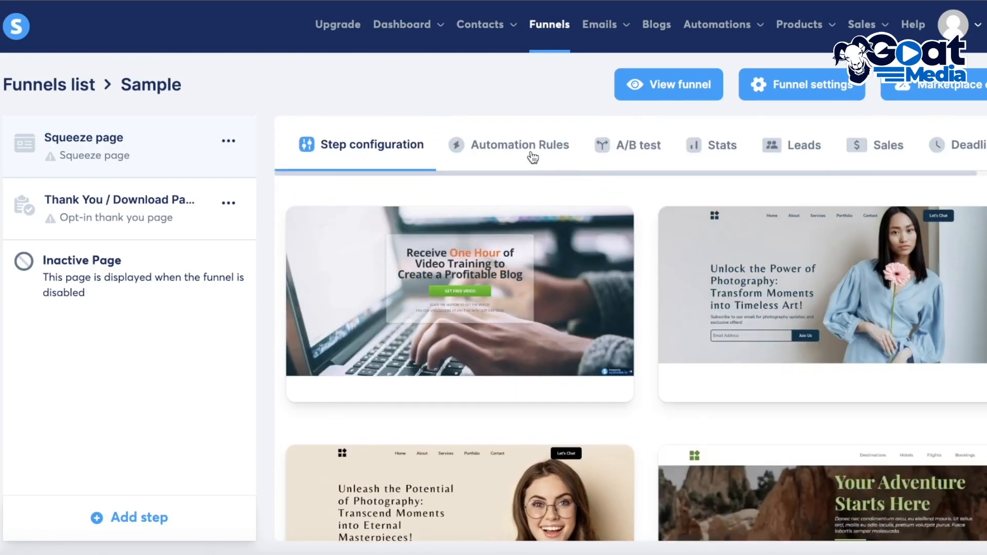
{"action": "scroll", "coordinate": [820, 226], "scroll_direction": "down", "scroll_amount": 1}
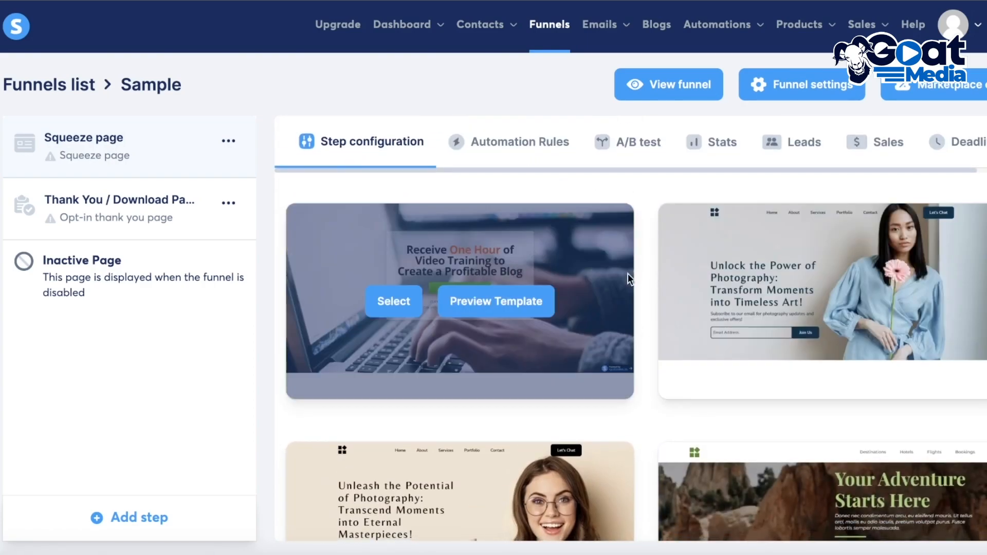
{"action": "scroll", "coordinate": [745, 286], "scroll_direction": "down", "scroll_amount": 5}
{"action": "scroll", "coordinate": [711, 291], "scroll_direction": "up", "scroll_amount": 4}
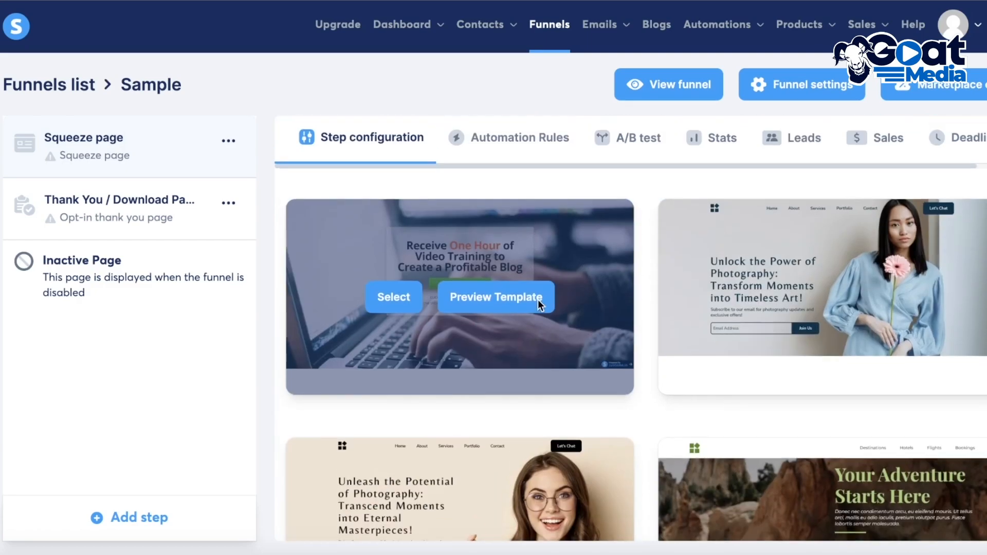
{"action": "scroll", "coordinate": [892, 316], "scroll_direction": "down", "scroll_amount": 7}
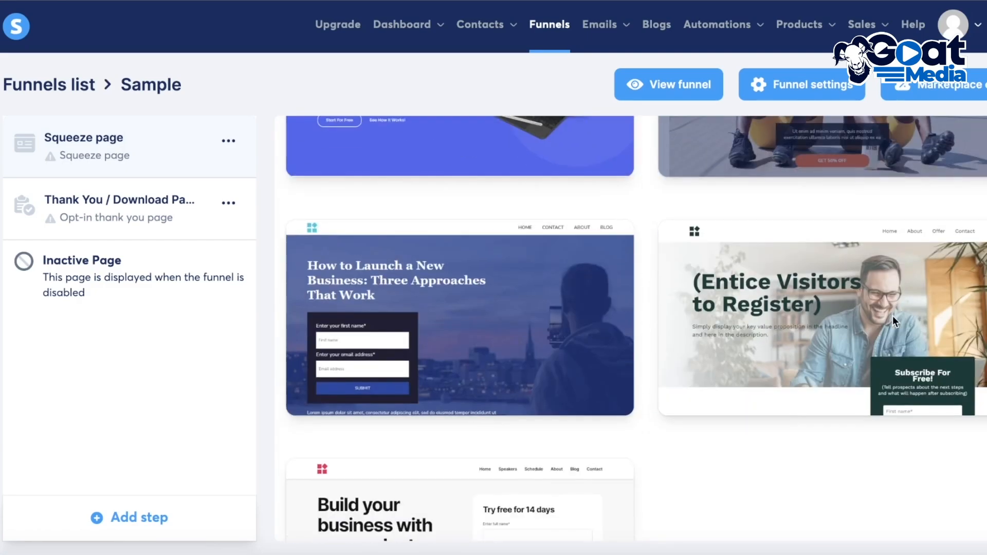
{"action": "scroll", "coordinate": [647, 422], "scroll_direction": "down", "scroll_amount": 4}
Select the 'How to Launch a New Business' template for the squeeze page
{"action": "mouse_move", "coordinate": [498, 156]}
{"action": "scroll", "coordinate": [483, 221], "scroll_direction": "up", "scroll_amount": 3}
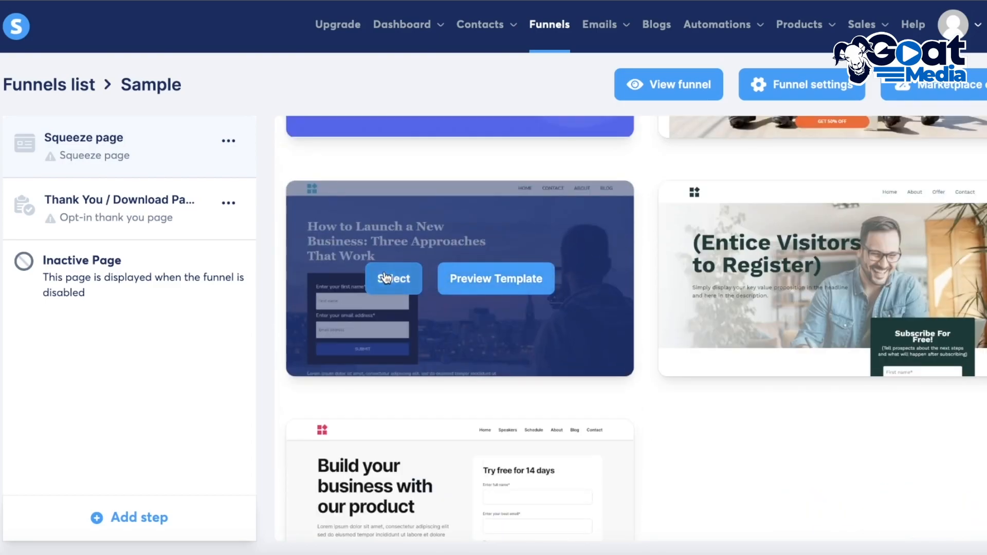
{"action": "left_click", "coordinate": [387, 278]}
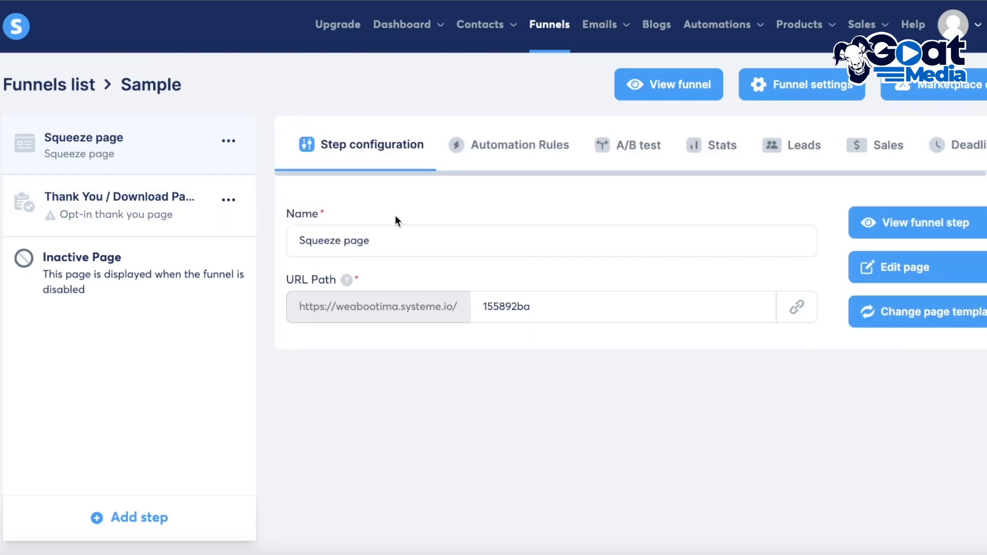
Set the squeeze page URL path to LandingPage
{"action": "double_click", "coordinate": [604, 300]}
{"action": "type", "text": "LandingPage"}
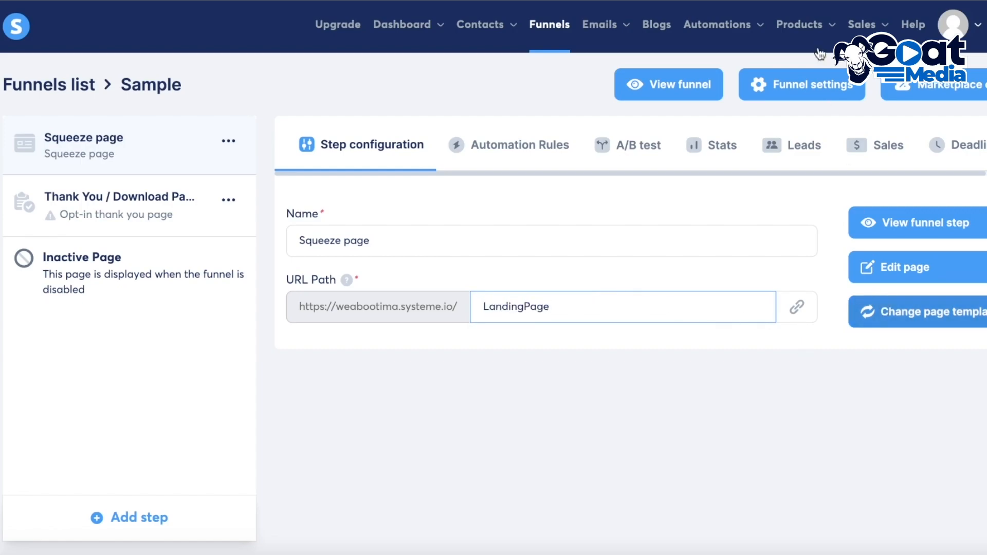
Open the squeeze page in the page editor and examine its headline and form
{"action": "left_click", "coordinate": [956, 272]}
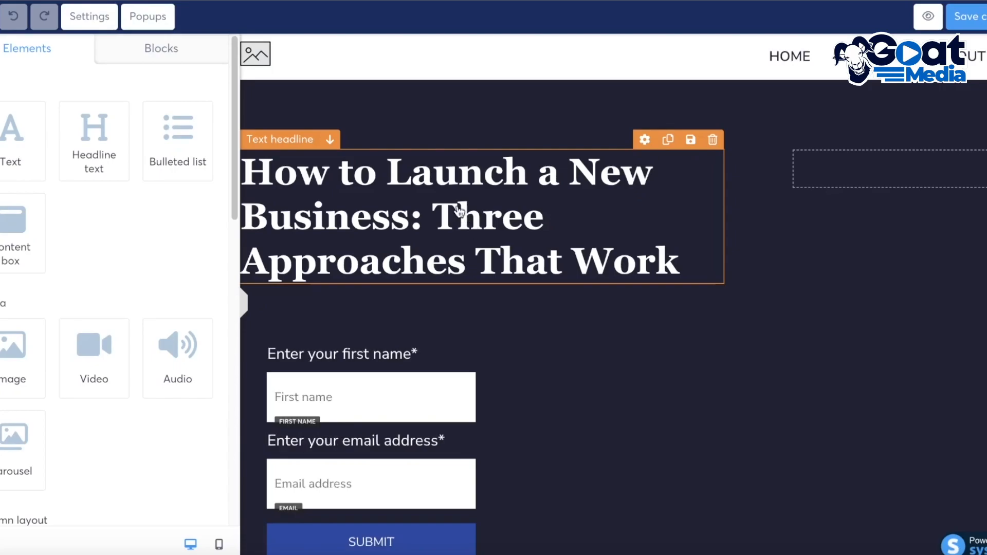
{"action": "left_click", "coordinate": [448, 204]}
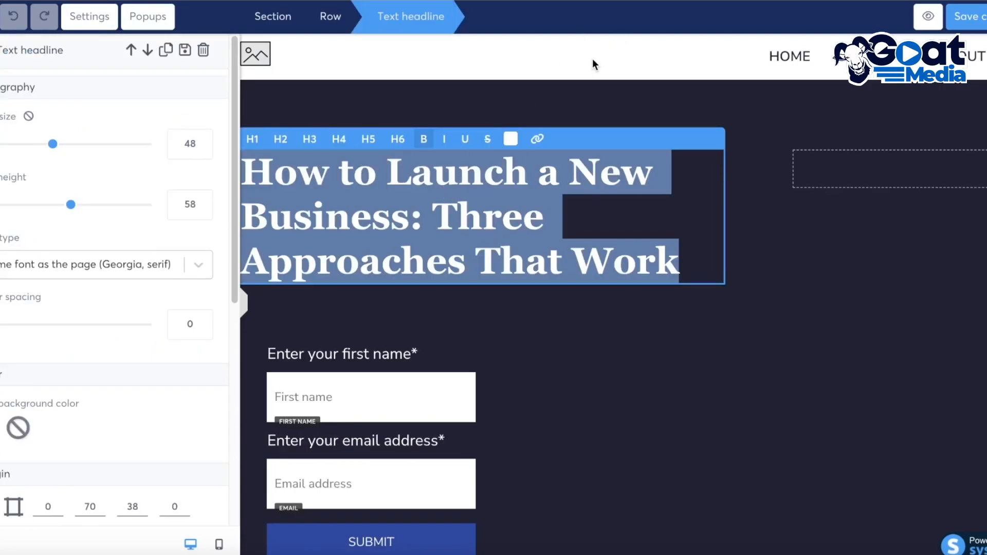
{"action": "left_click", "coordinate": [625, 82]}
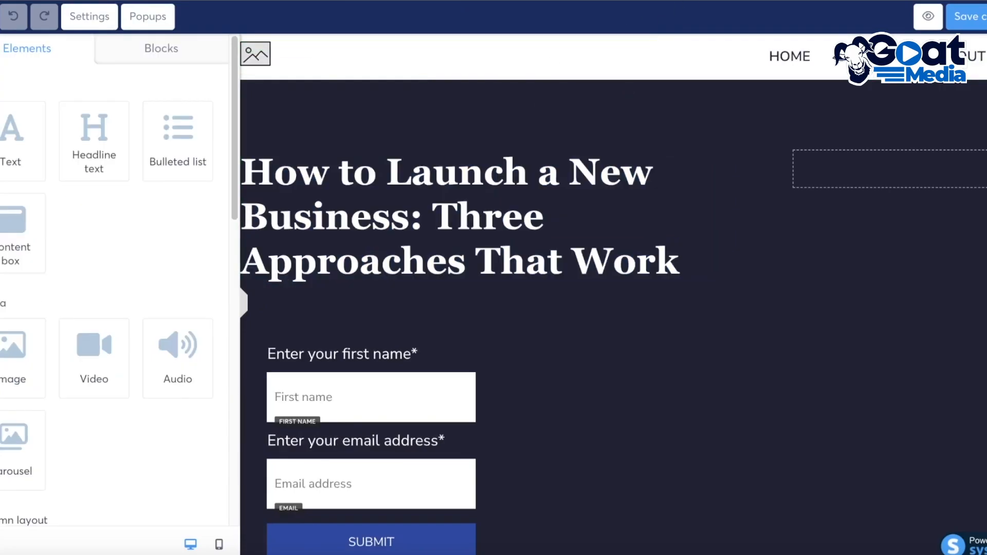
{"action": "scroll", "coordinate": [774, 154], "scroll_direction": "down", "scroll_amount": 2}
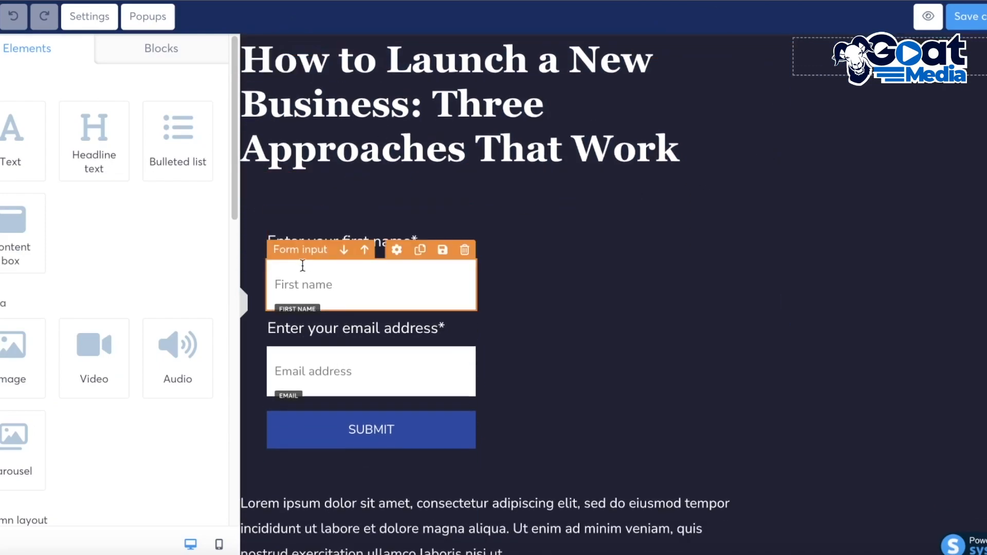
{"action": "scroll", "coordinate": [543, 169], "scroll_direction": "up", "scroll_amount": 2}
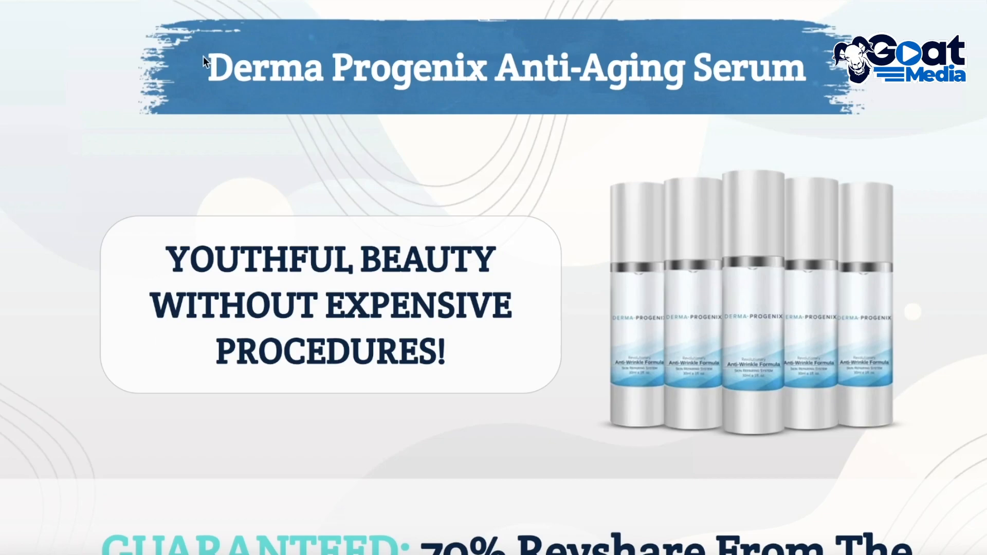
Copy the 'Derma Progenix Anti-Aging Serum' heading from the product sales page
{"action": "left_click_drag", "start_coordinate": [206, 61], "coordinate": [842, 78]}
{"action": "right_click", "coordinate": [842, 78]}
{"action": "left_click", "coordinate": [818, 36]}
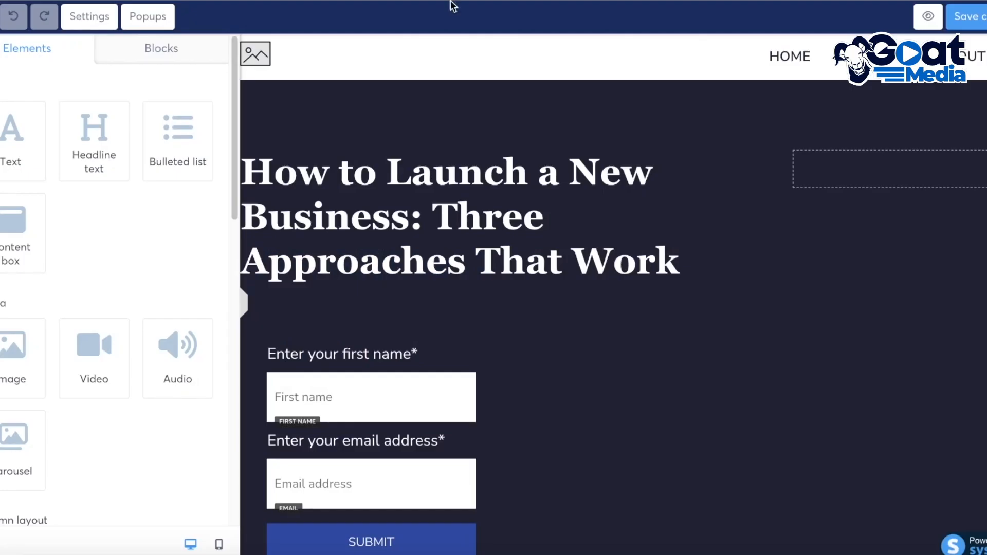
Paste the copied heading over the selected page headline text
{"action": "triple_click", "coordinate": [437, 183]}
{"action": "right_click", "coordinate": [438, 184]}
{"action": "left_click", "coordinate": [514, 242]}
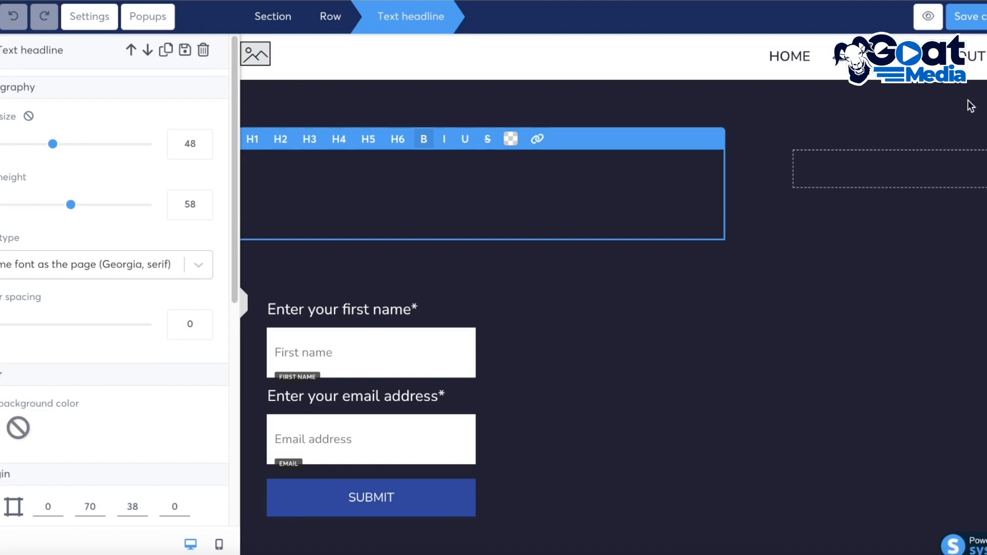
Leave headline editing, select the row, and hide the editor sidebar
{"action": "left_click_drag", "start_coordinate": [233, 219], "coordinate": [238, 185]}
{"action": "key", "text": "Escape"}
{"action": "left_click", "coordinate": [418, 258]}
{"action": "scroll", "coordinate": [442, 157], "scroll_direction": "down", "scroll_amount": 2}
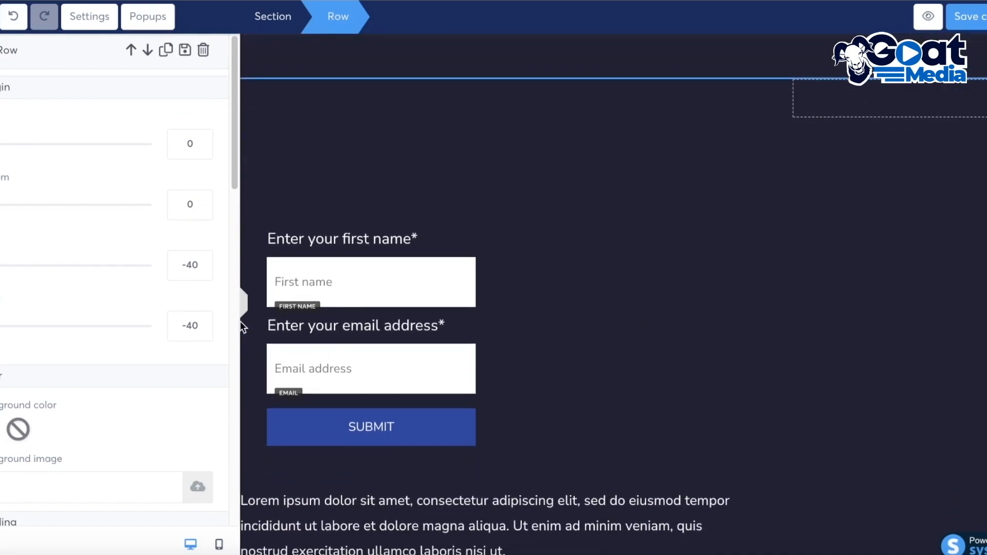
{"action": "left_click", "coordinate": [244, 305]}
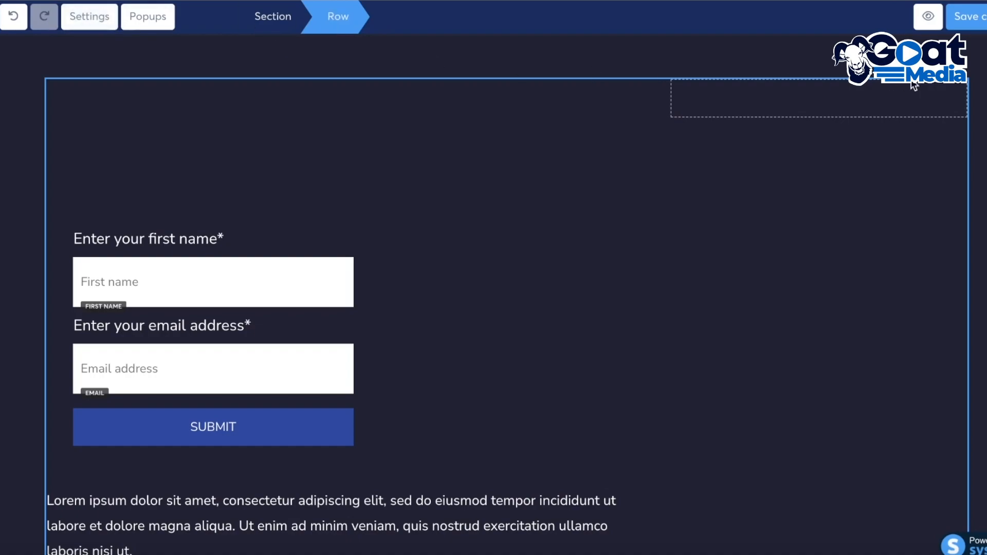
Save the edited squeeze page and leave the editor
{"action": "left_click", "coordinate": [975, 20]}
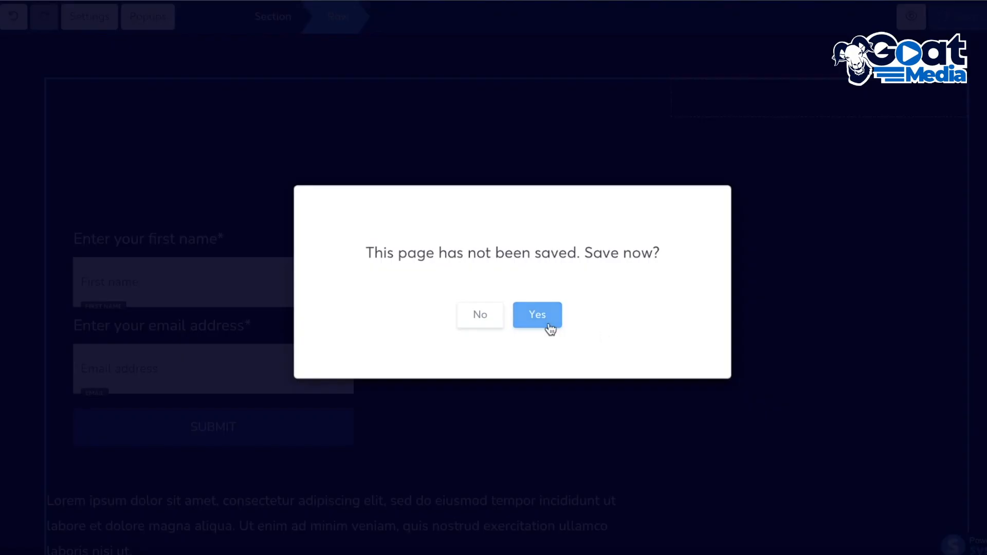
{"action": "left_click", "coordinate": [548, 324]}
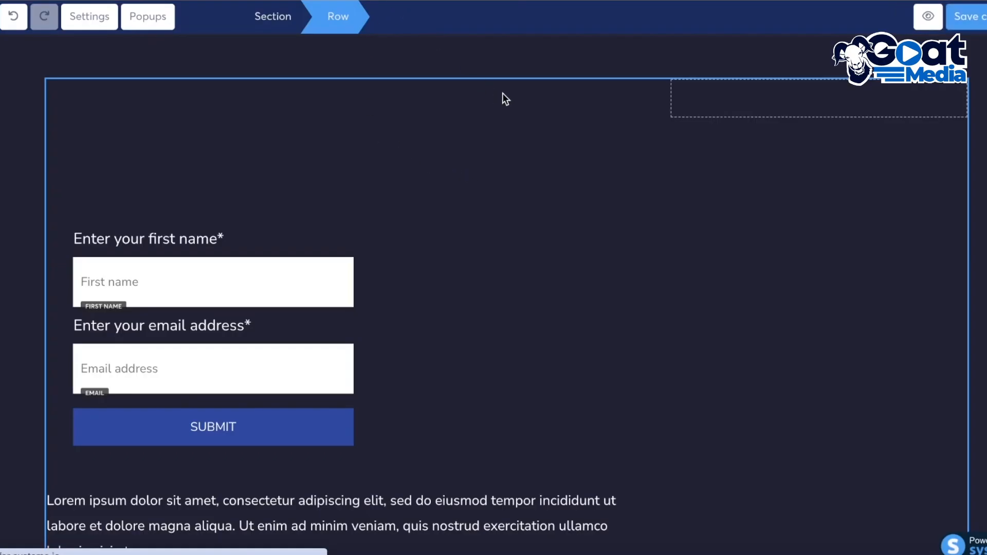
{"action": "scroll", "coordinate": [549, 147], "scroll_direction": "down", "scroll_amount": 4}
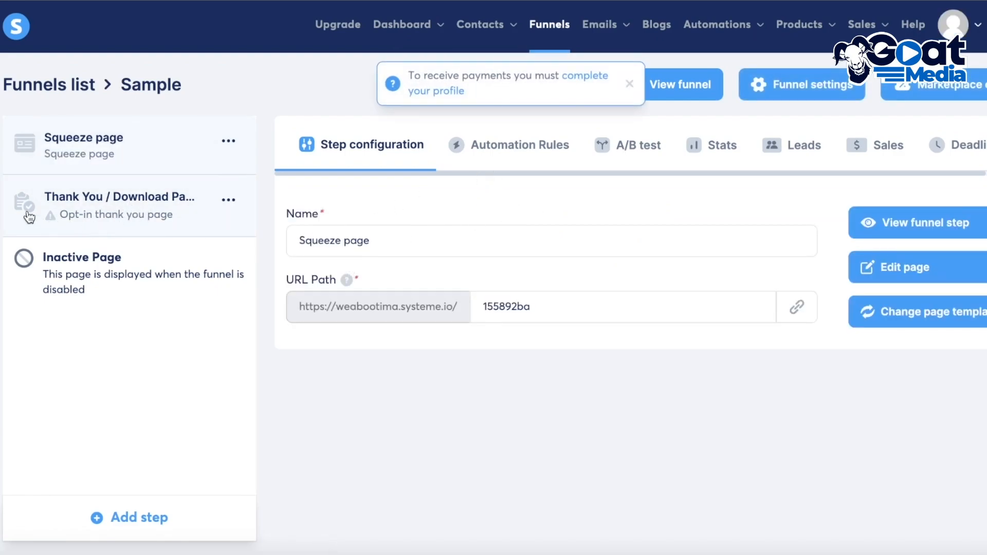
Duplicate the Squeeze page funnel step and open the copy's configuration
{"action": "left_click", "coordinate": [630, 87]}
{"action": "mouse_move", "coordinate": [599, 25]}
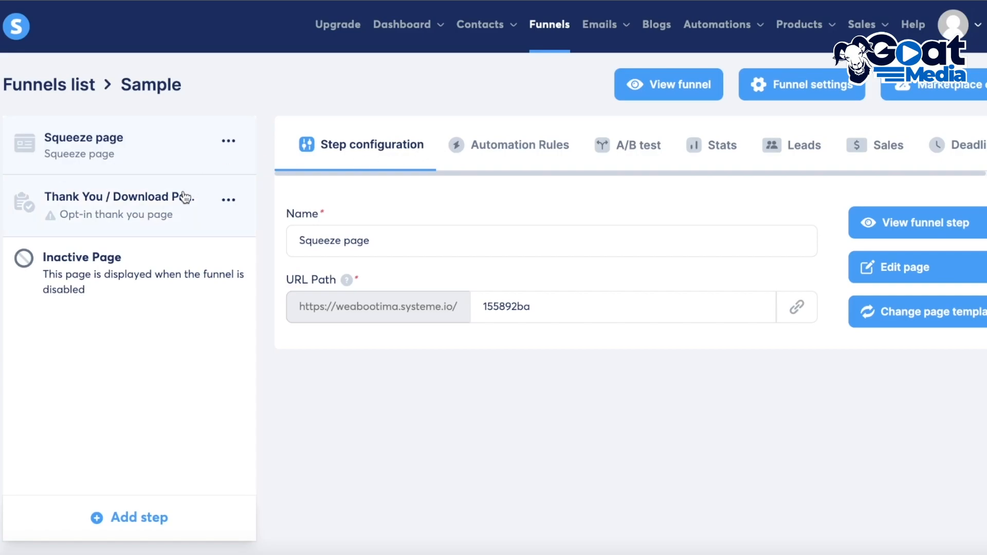
{"action": "left_click", "coordinate": [228, 141]}
{"action": "left_click", "coordinate": [173, 158]}
{"action": "left_click", "coordinate": [452, 342]}
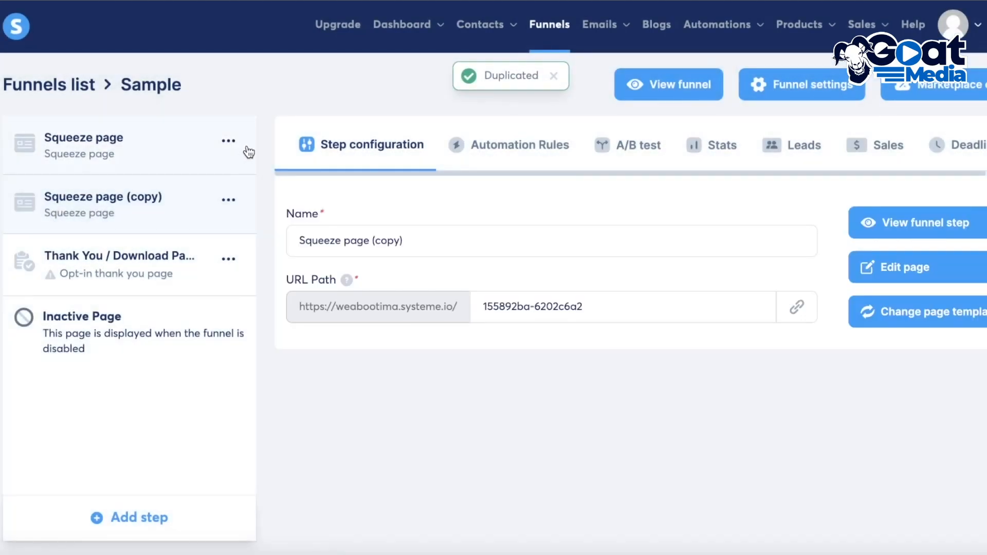
{"action": "left_click", "coordinate": [229, 140]}
{"action": "left_click", "coordinate": [51, 204]}
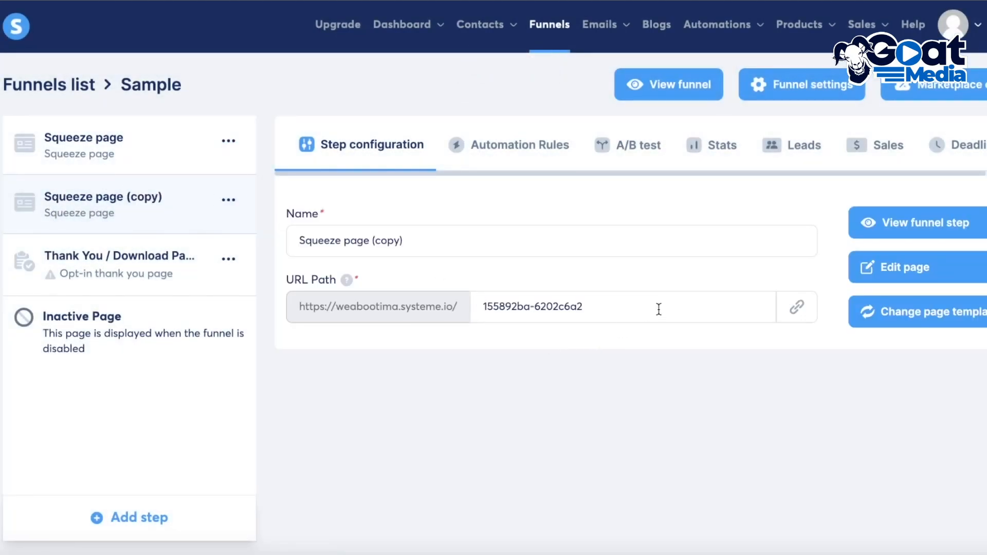
Open the copied squeeze page in the editor and scroll through its template sections
{"action": "left_click", "coordinate": [856, 263]}
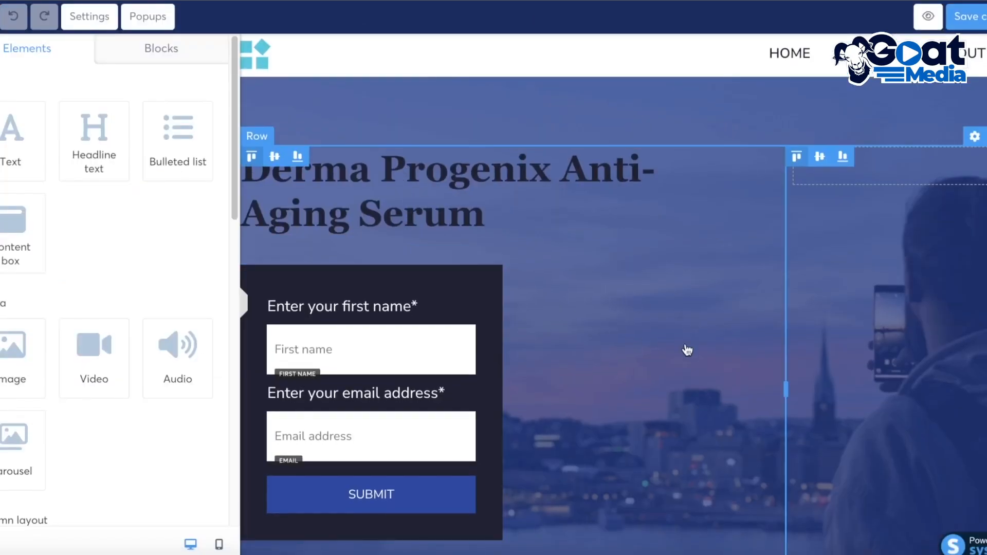
{"action": "left_click", "coordinate": [447, 198]}
{"action": "scroll", "coordinate": [683, 303], "scroll_direction": "down", "scroll_amount": 1}
{"action": "left_click", "coordinate": [248, 303]}
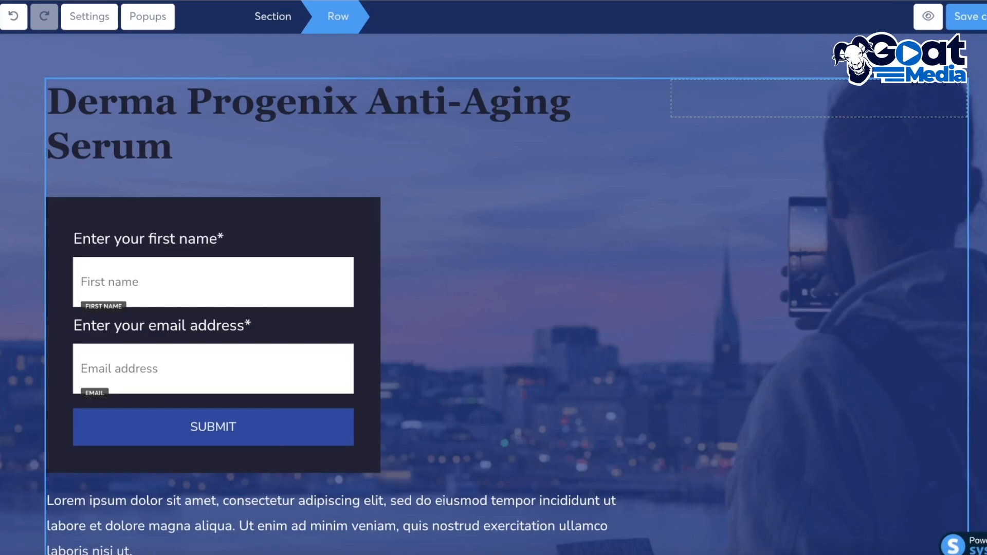
{"action": "scroll", "coordinate": [970, 330], "scroll_direction": "down", "scroll_amount": 18}
{"action": "scroll", "coordinate": [971, 330], "scroll_direction": "up", "scroll_amount": 15}
{"action": "scroll", "coordinate": [971, 330], "scroll_direction": "down", "scroll_amount": 20}
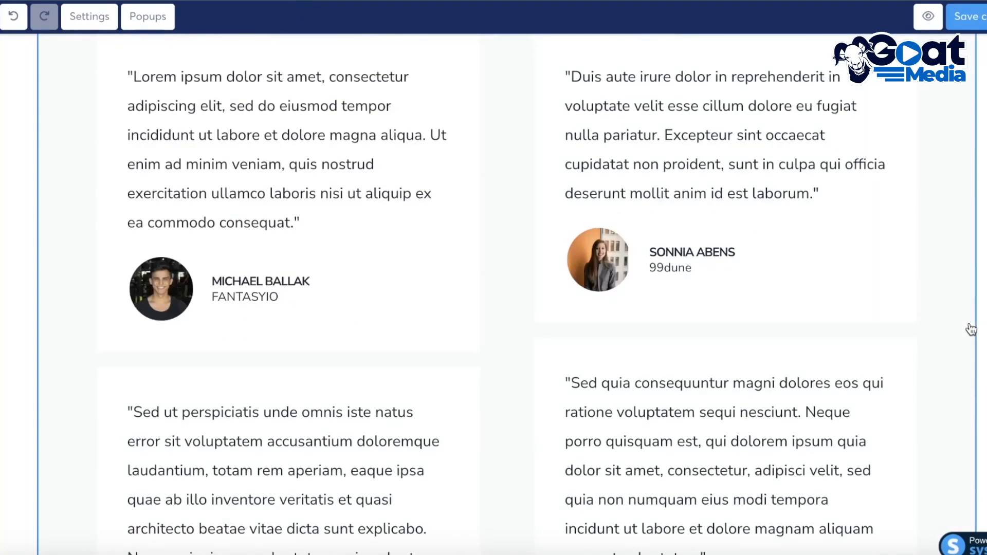
{"action": "scroll", "coordinate": [971, 329], "scroll_direction": "down", "scroll_amount": 20}
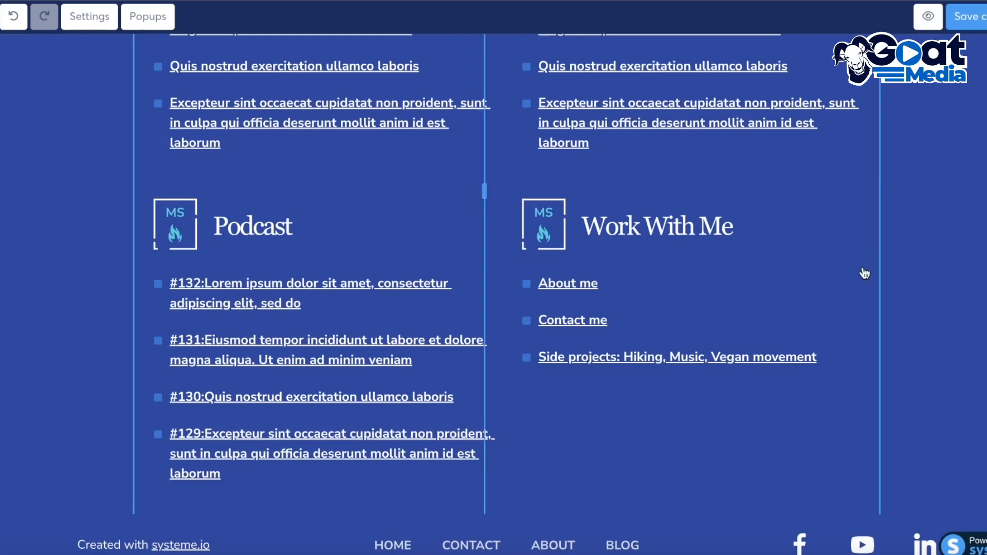
{"action": "scroll", "coordinate": [878, 279], "scroll_direction": "up", "scroll_amount": 20}
{"action": "scroll", "coordinate": [977, 273], "scroll_direction": "down", "scroll_amount": 3}
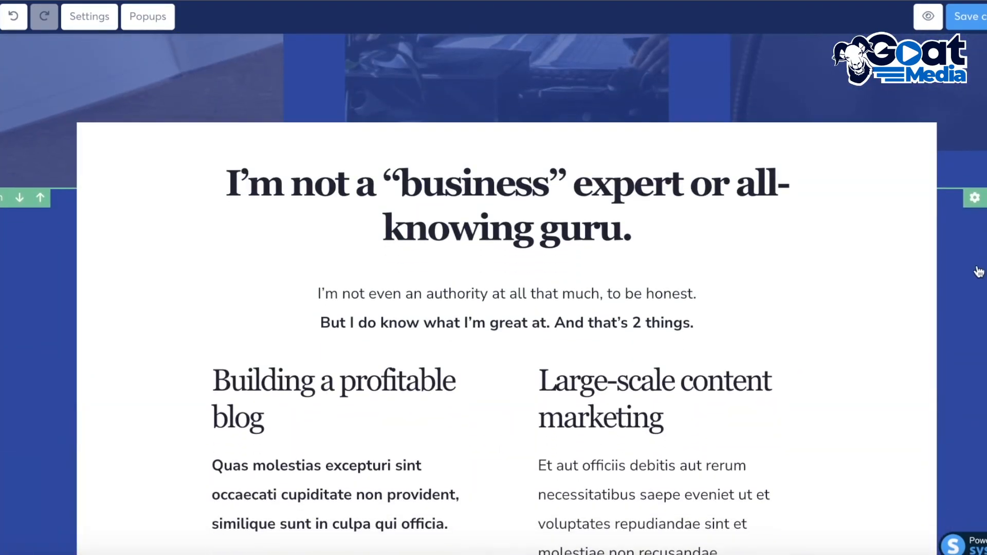
Delete a testimonial text block from the template page
{"action": "left_click", "coordinate": [978, 271]}
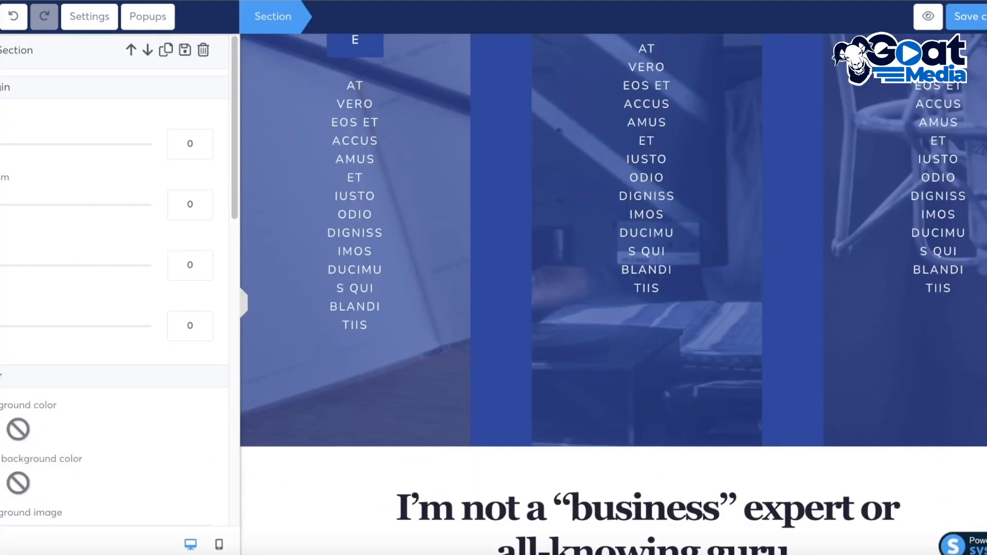
{"action": "left_click", "coordinate": [960, 269]}
{"action": "scroll", "coordinate": [958, 269], "scroll_direction": "up", "scroll_amount": 12}
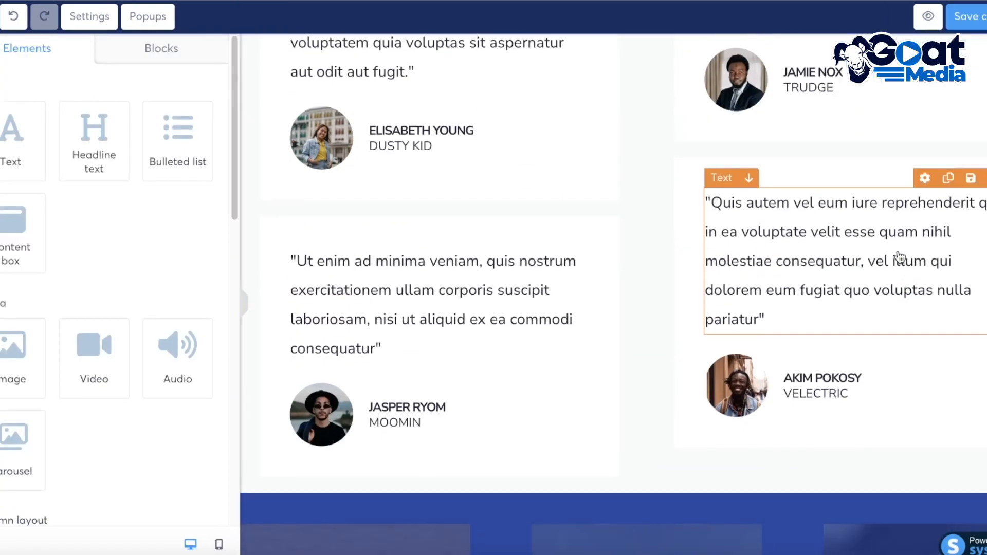
{"action": "left_click", "coordinate": [985, 212]}
{"action": "left_click", "coordinate": [649, 82]}
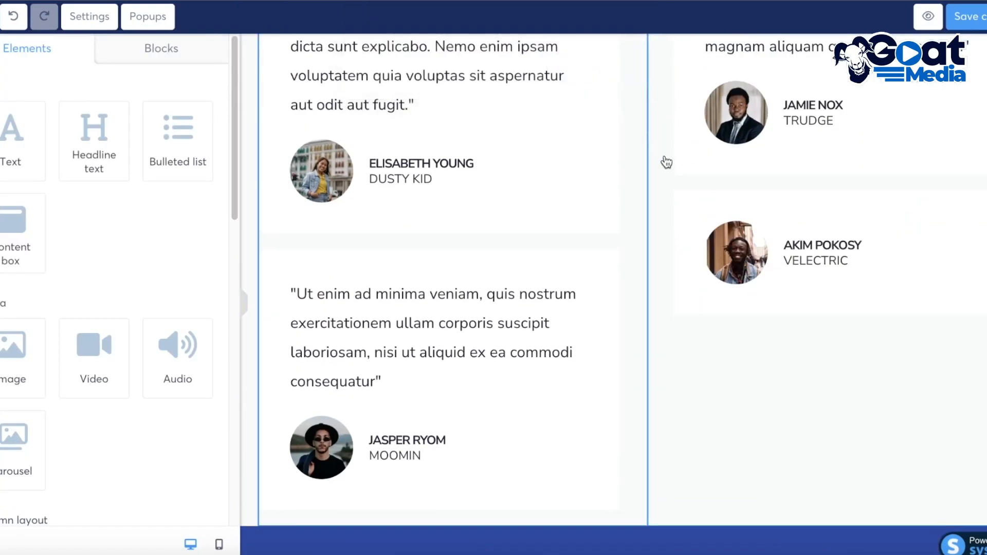
{"action": "scroll", "coordinate": [828, 203], "scroll_direction": "up", "scroll_amount": 15}
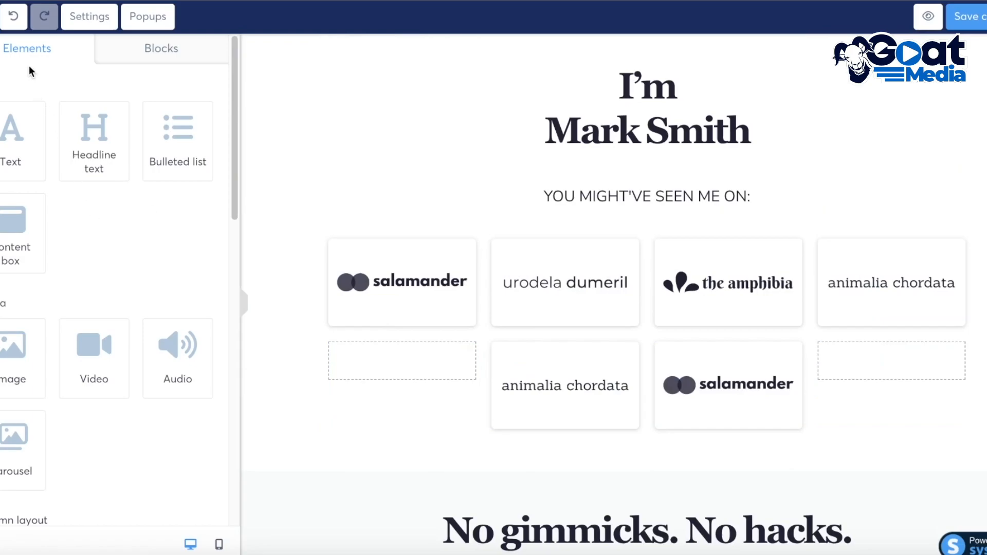
{"action": "left_click", "coordinate": [131, 52]}
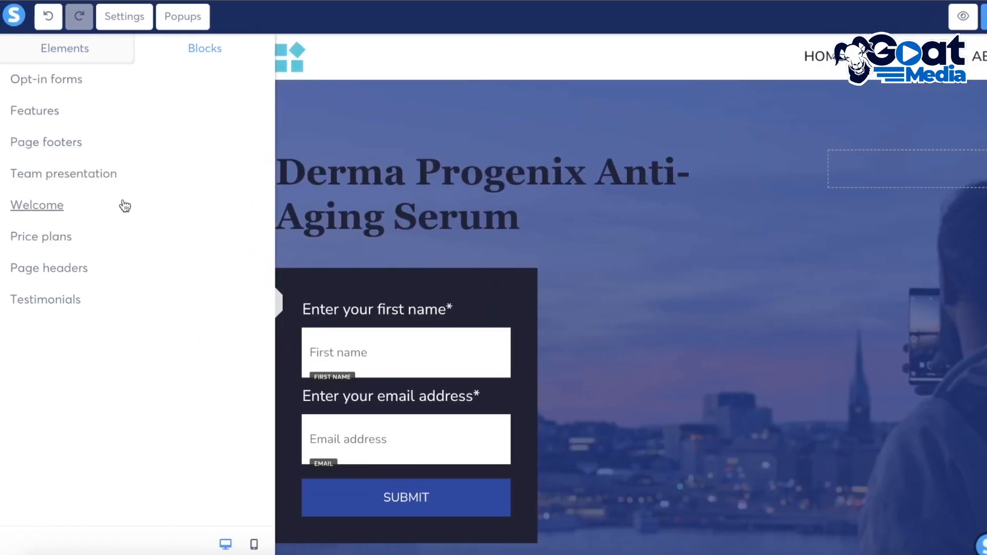
{"action": "left_click", "coordinate": [57, 302]}
{"action": "left_click", "coordinate": [41, 72]}
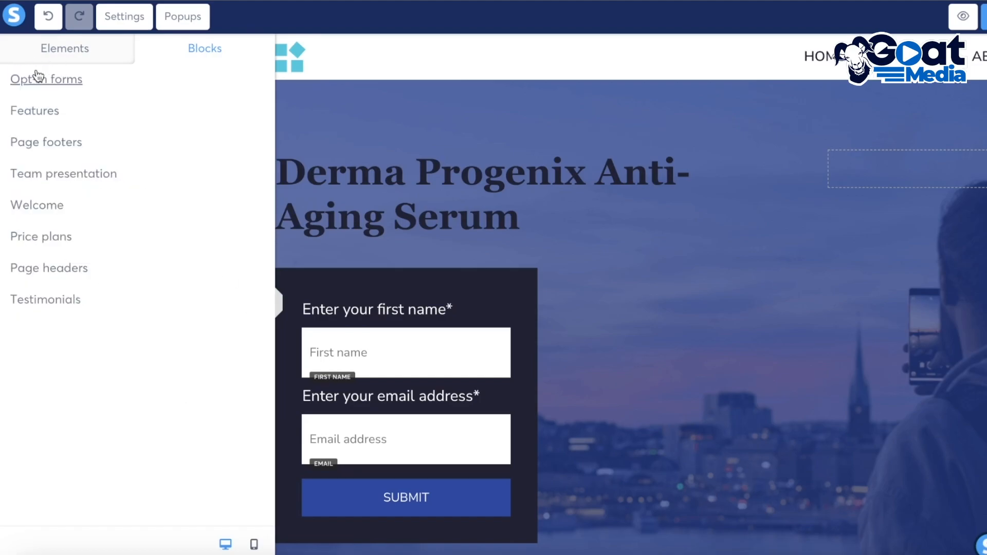
{"action": "left_click", "coordinate": [62, 48]}
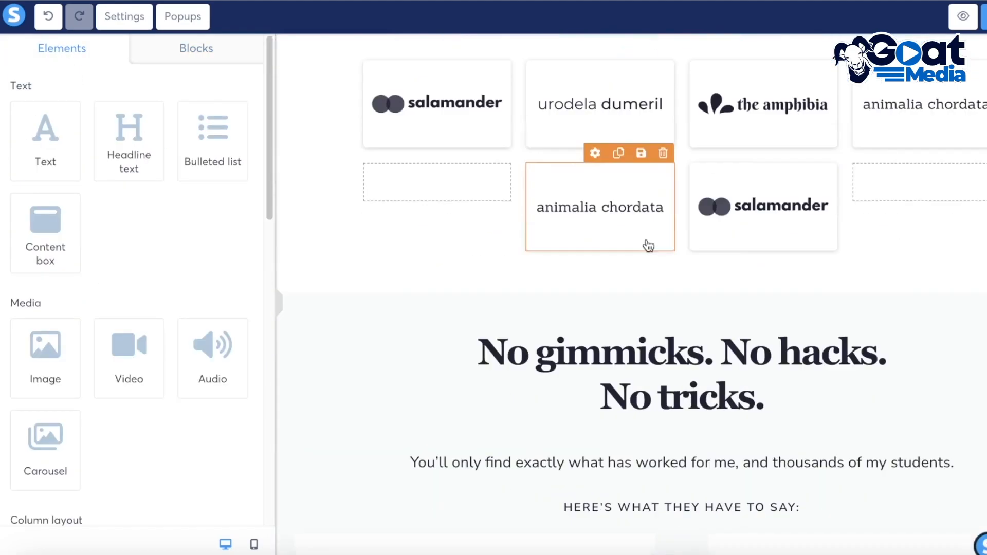
Delete the 'I'm Mark Smith' intro heading and the media logos section below the opt-in form
{"action": "scroll", "coordinate": [649, 246], "scroll_direction": "down", "scroll_amount": 1}
{"action": "scroll", "coordinate": [970, 242], "scroll_direction": "down", "scroll_amount": 3}
{"action": "scroll", "coordinate": [970, 242], "scroll_direction": "up", "scroll_amount": 3}
{"action": "left_click", "coordinate": [313, 44]}
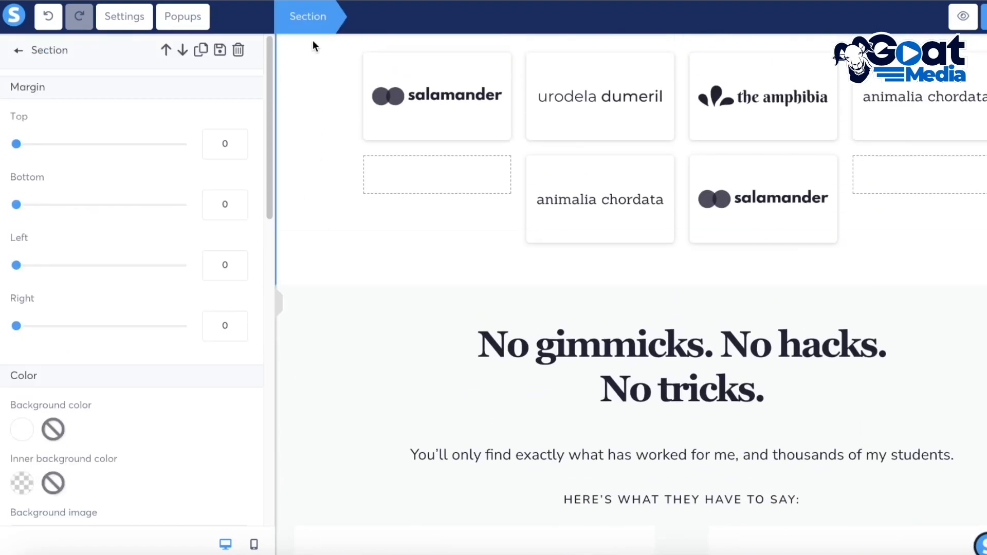
{"action": "scroll", "coordinate": [216, 324], "scroll_direction": "down", "scroll_amount": 12}
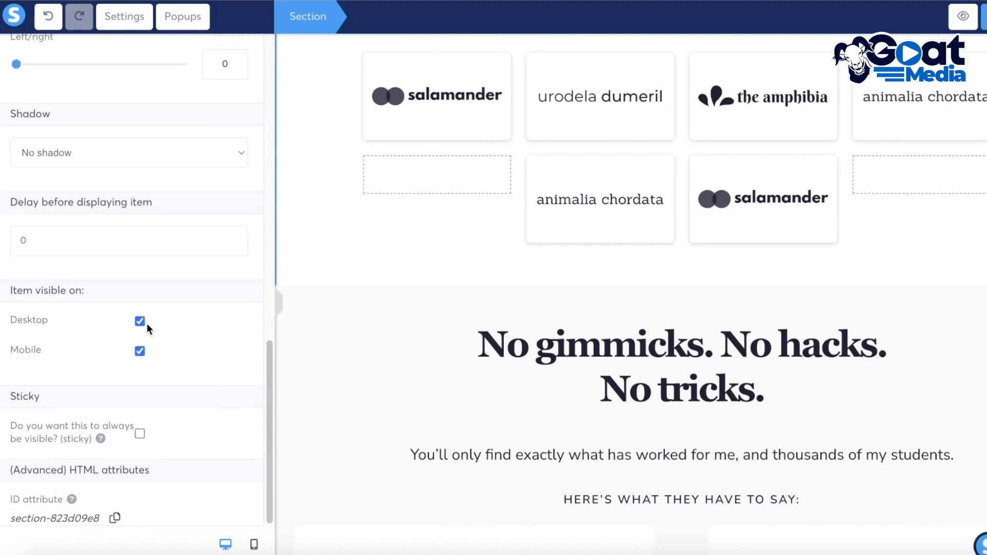
{"action": "scroll", "coordinate": [144, 327], "scroll_direction": "up", "scroll_amount": 10}
{"action": "left_click", "coordinate": [278, 307]}
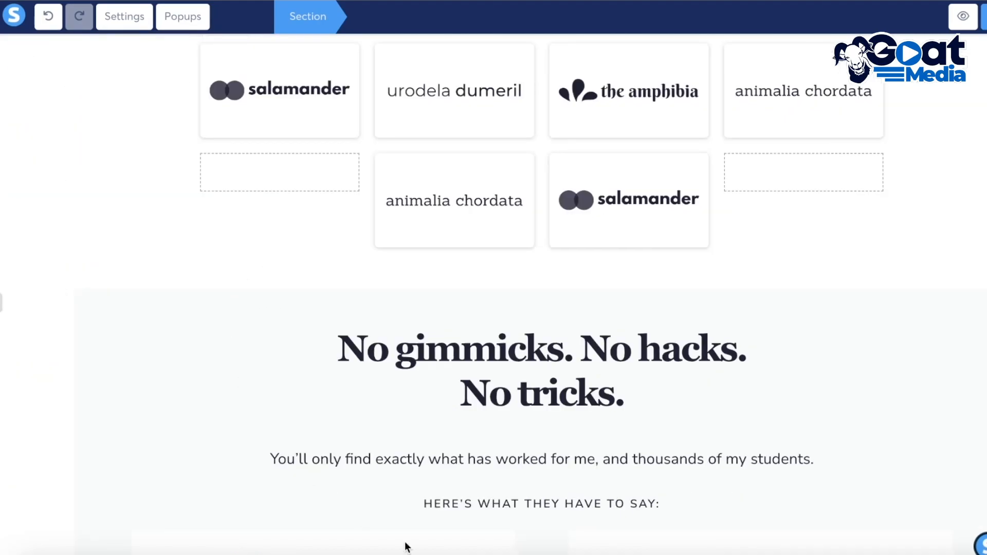
{"action": "scroll", "coordinate": [911, 294], "scroll_direction": "up", "scroll_amount": 5}
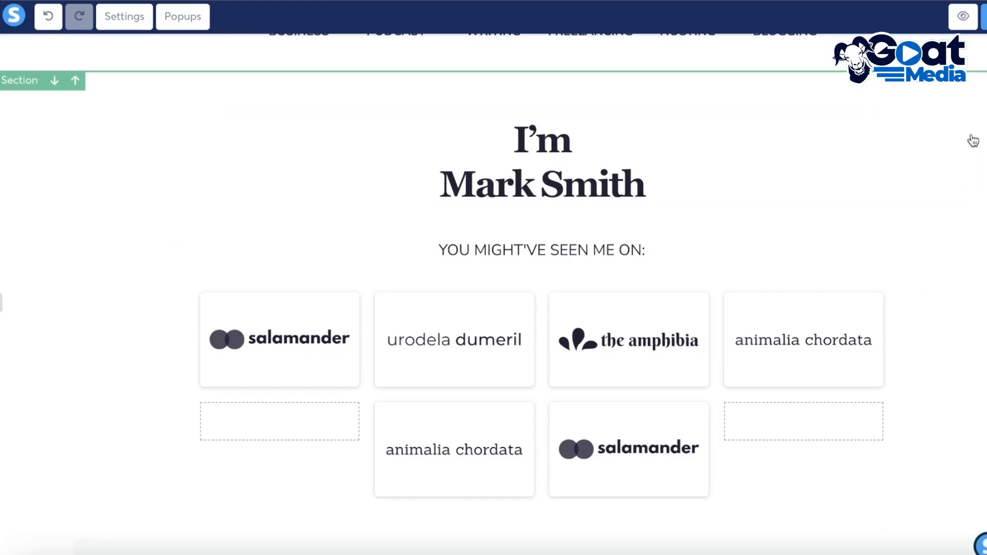
{"action": "left_click", "coordinate": [961, 108]}
{"action": "left_click", "coordinate": [692, 77]}
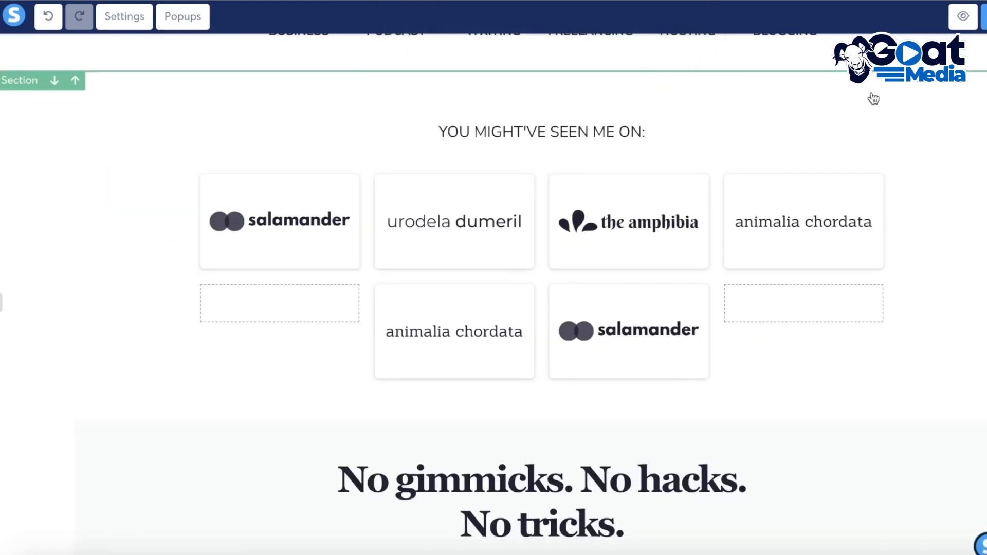
{"action": "key", "text": "Return"}
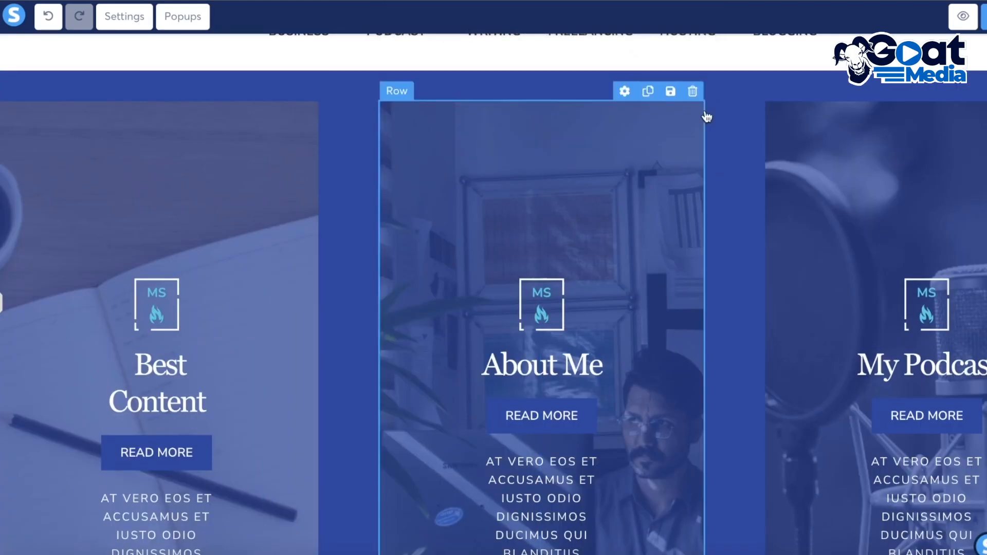
Delete the remaining template sections below, including the business expert, community and blog link sections
{"action": "left_click", "coordinate": [985, 80]}
{"action": "left_click", "coordinate": [674, 84]}
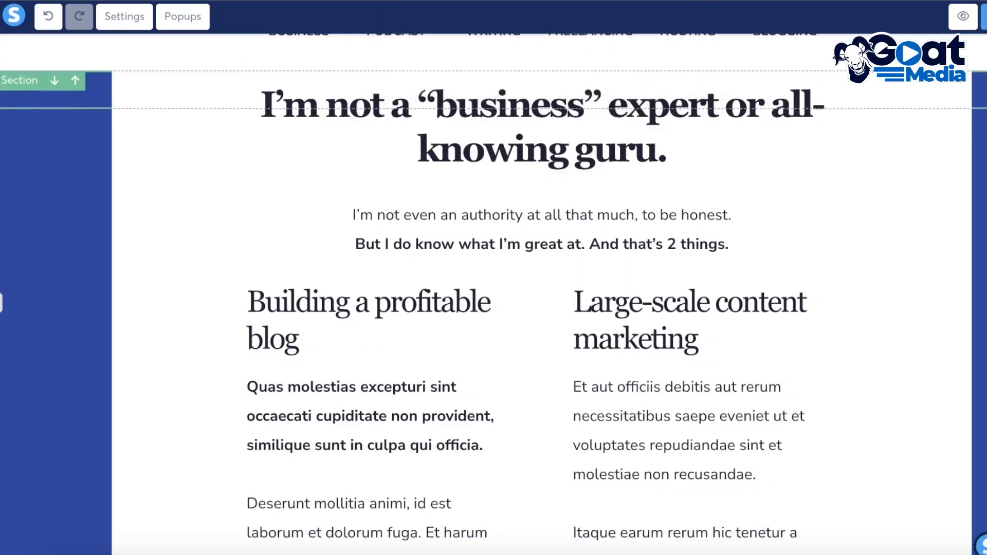
{"action": "left_click", "coordinate": [985, 81]}
{"action": "left_click", "coordinate": [666, 72]}
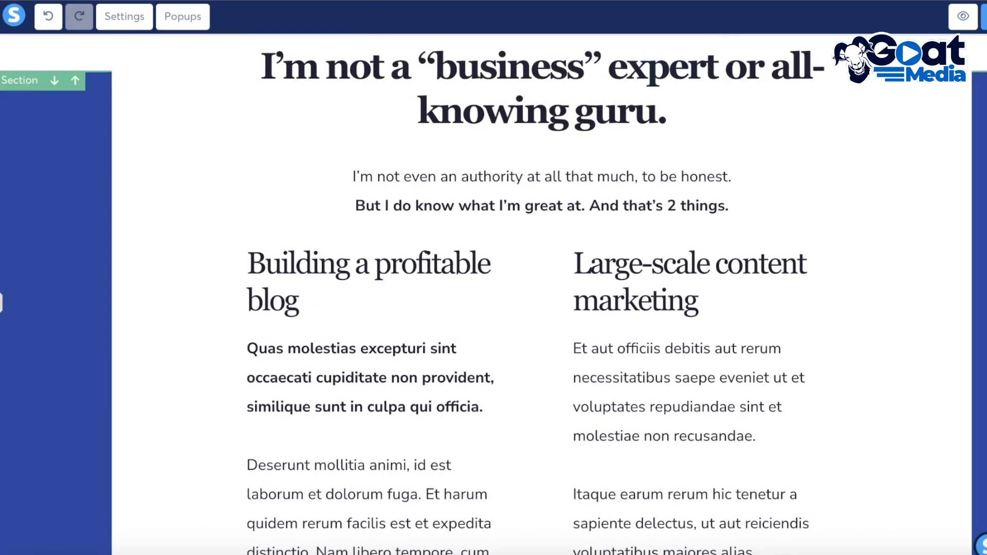
{"action": "left_click", "coordinate": [985, 81]}
{"action": "left_click", "coordinate": [659, 89]}
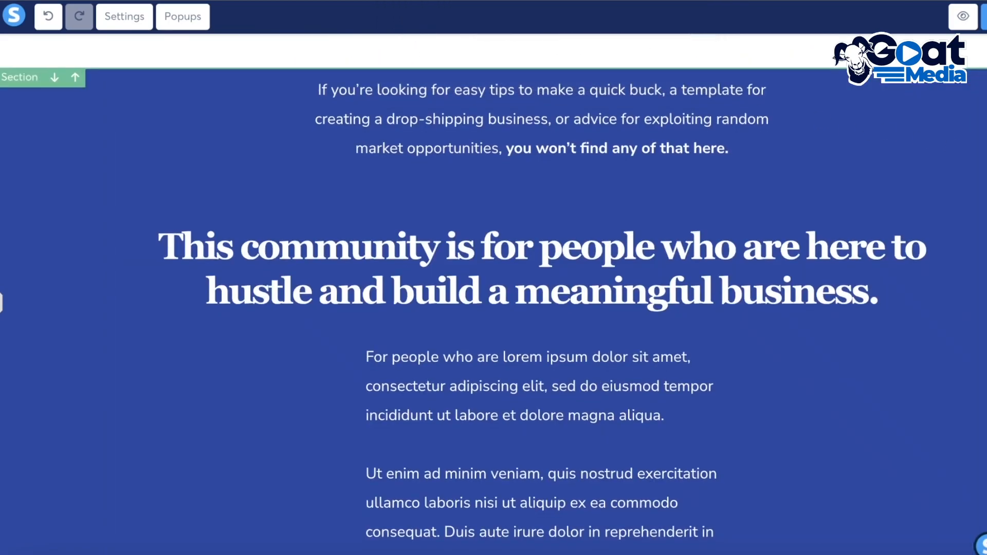
{"action": "left_click", "coordinate": [985, 78]}
{"action": "left_click", "coordinate": [674, 78]}
{"action": "left_click", "coordinate": [985, 78]}
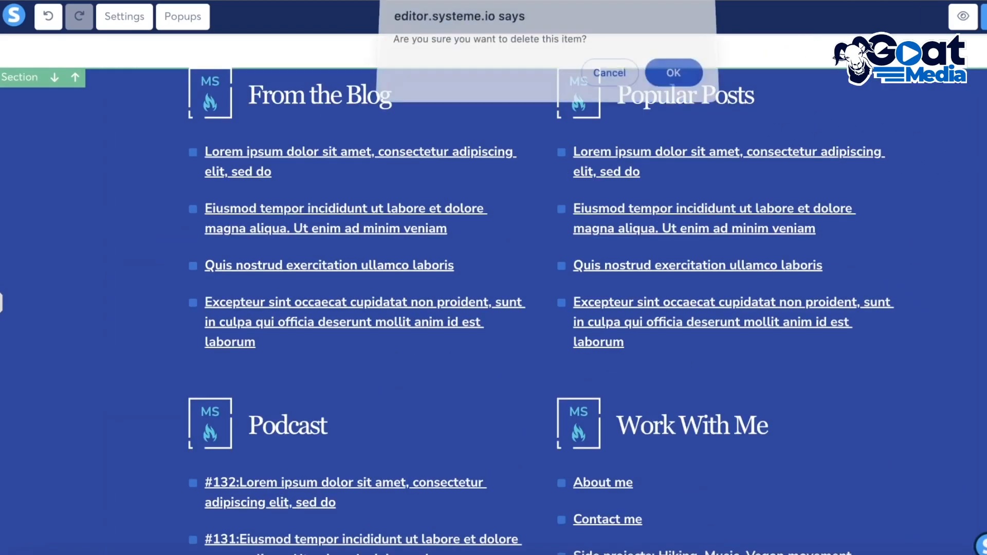
{"action": "left_click", "coordinate": [674, 78]}
Add the line 'THE BEST ANTI AGING' above the product name in the page headline
{"action": "scroll", "coordinate": [817, 195], "scroll_direction": "up", "scroll_amount": 5}
{"action": "scroll", "coordinate": [761, 169], "scroll_direction": "down", "scroll_amount": 5}
{"action": "scroll", "coordinate": [741, 280], "scroll_direction": "up", "scroll_amount": 5}
{"action": "scroll", "coordinate": [556, 301], "scroll_direction": "down", "scroll_amount": 5}
{"action": "scroll", "coordinate": [402, 258], "scroll_direction": "up", "scroll_amount": 3}
{"action": "scroll", "coordinate": [180, 171], "scroll_direction": "up", "scroll_amount": 3}
{"action": "left_click", "coordinate": [267, 214]}
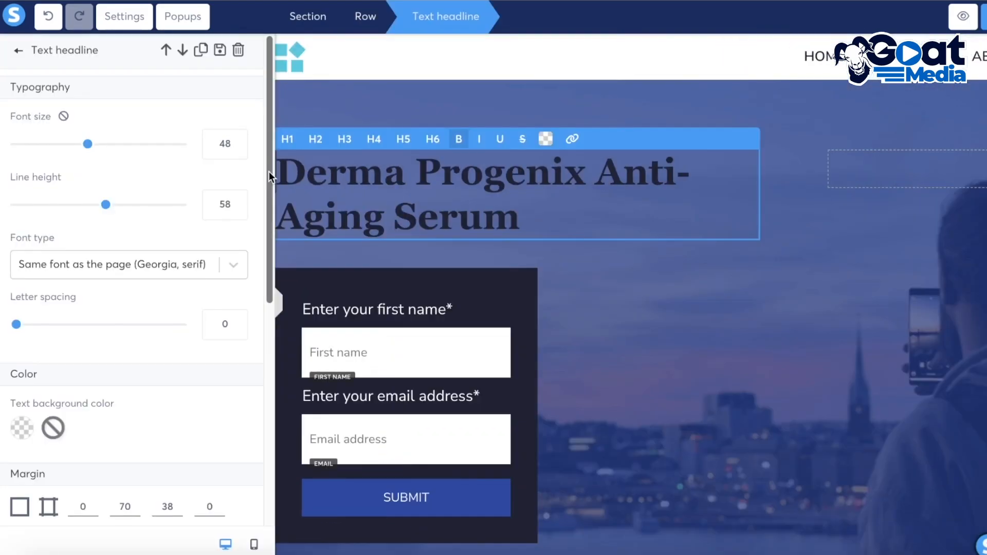
{"action": "triple_click", "coordinate": [353, 170]}
{"action": "key", "text": "ctrl+c"}
{"action": "right_click", "coordinate": [351, 173]}
{"action": "left_click", "coordinate": [381, 304]}
{"action": "type", "text": "THE BEST "}
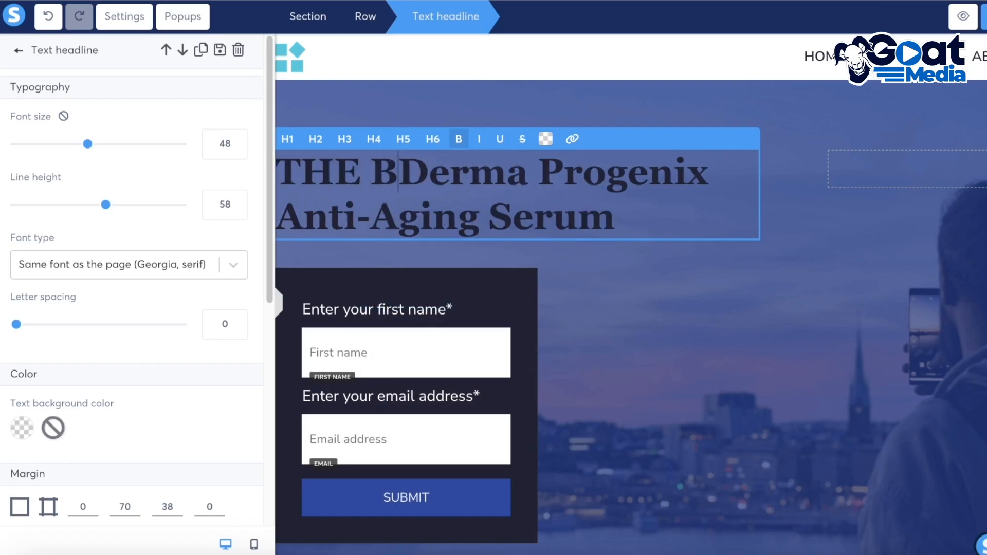
{"action": "type", "text": "ANTI AGING"}
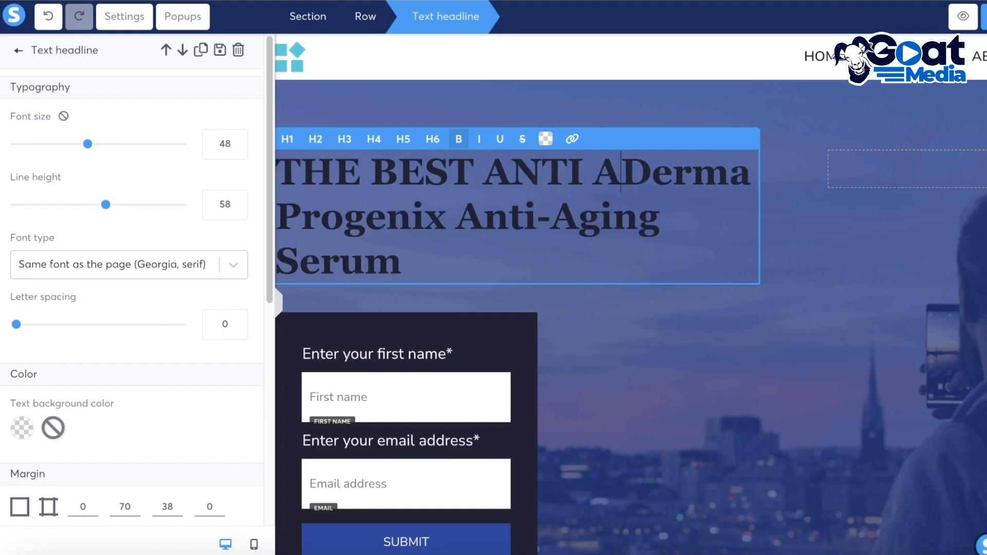
{"action": "key", "text": "Return"}
{"action": "key", "text": "Return"}
Try to delete the first-name input from the opt-in form
{"action": "left_click", "coordinate": [562, 403]}
{"action": "left_click", "coordinate": [516, 404]}
{"action": "scroll", "coordinate": [517, 404], "scroll_direction": "down", "scroll_amount": 2}
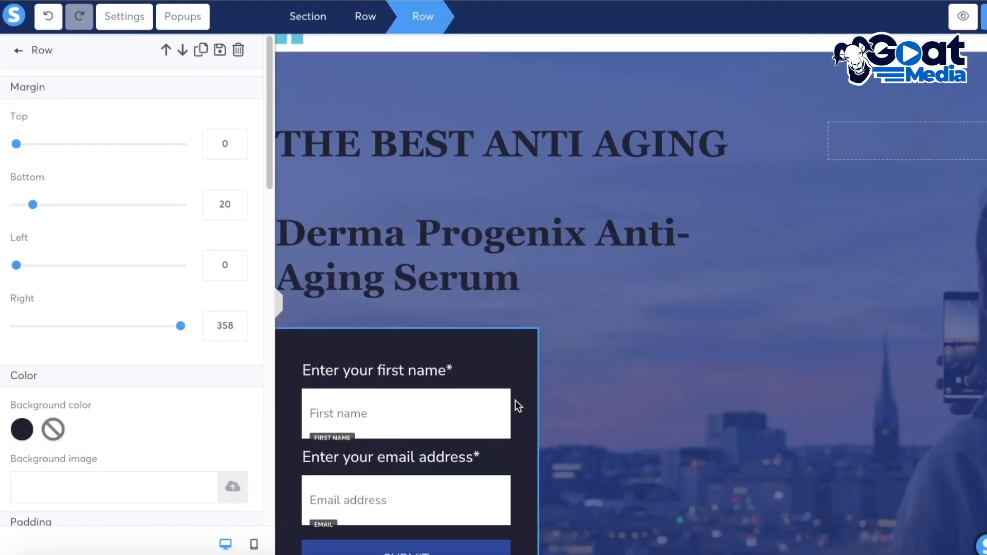
{"action": "left_click", "coordinate": [507, 368]}
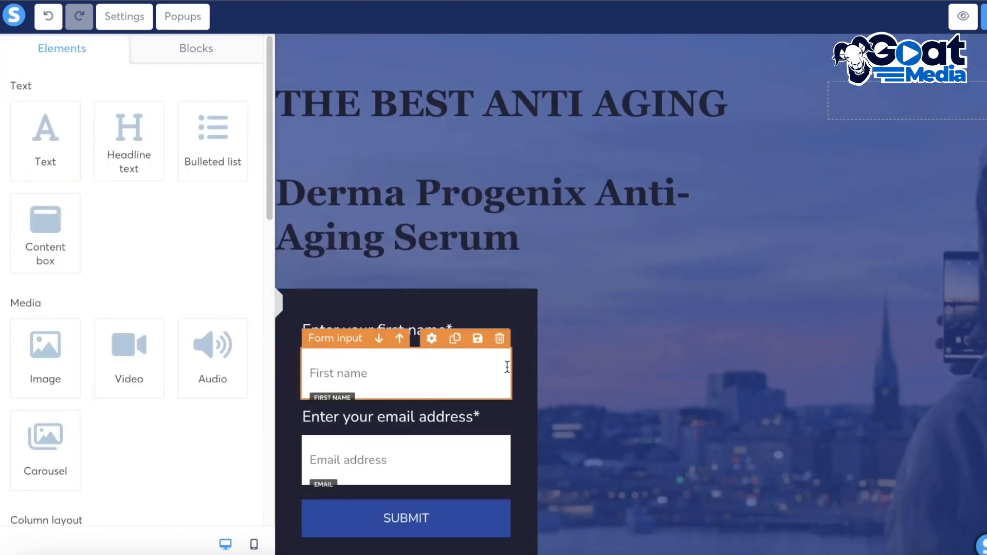
{"action": "left_click", "coordinate": [499, 338]}
{"action": "left_click", "coordinate": [674, 78]}
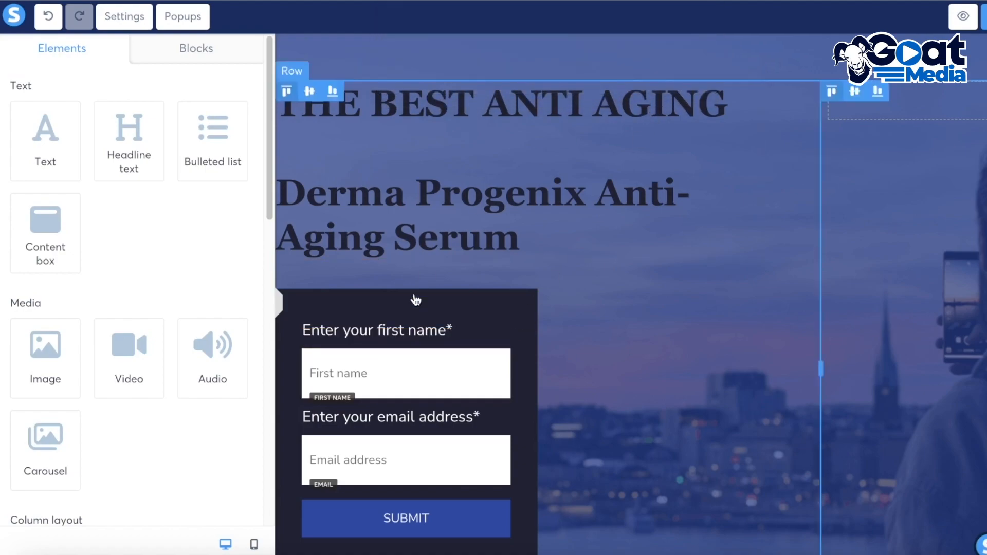
{"action": "left_click", "coordinate": [394, 303]}
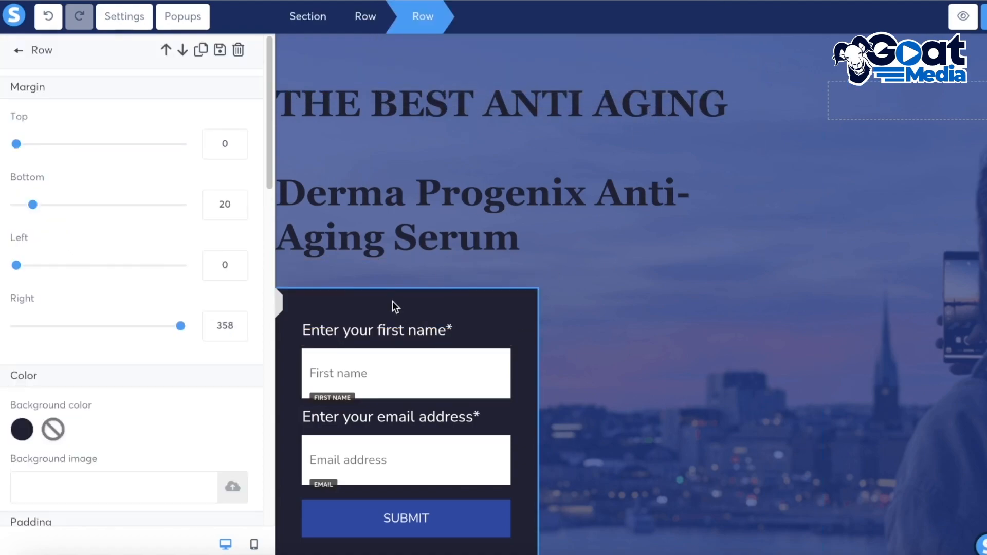
{"action": "left_click", "coordinate": [357, 358]}
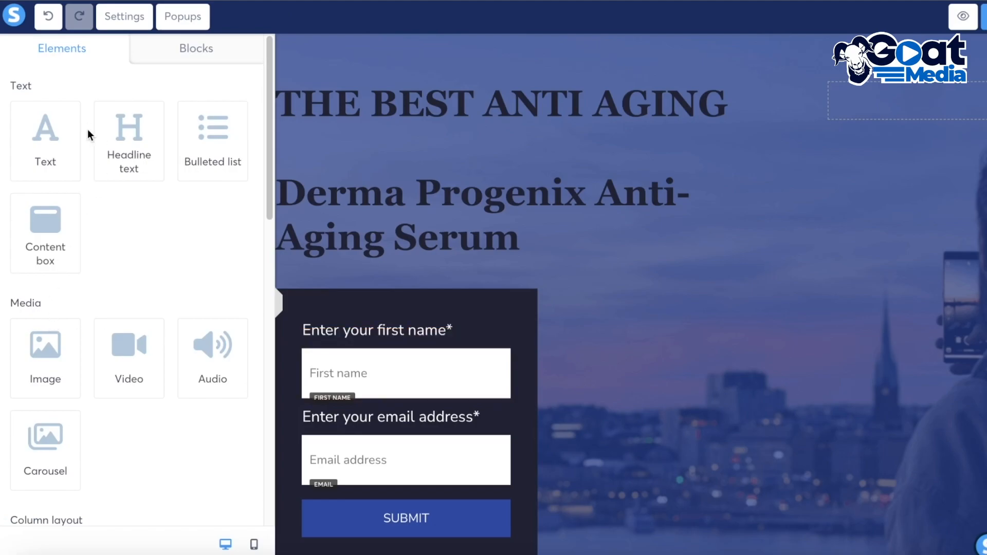
Inspect the settings of the opt-in form row below the headline
{"action": "scroll", "coordinate": [114, 355], "scroll_direction": "down", "scroll_amount": 5}
{"action": "scroll", "coordinate": [470, 451], "scroll_direction": "down", "scroll_amount": 4}
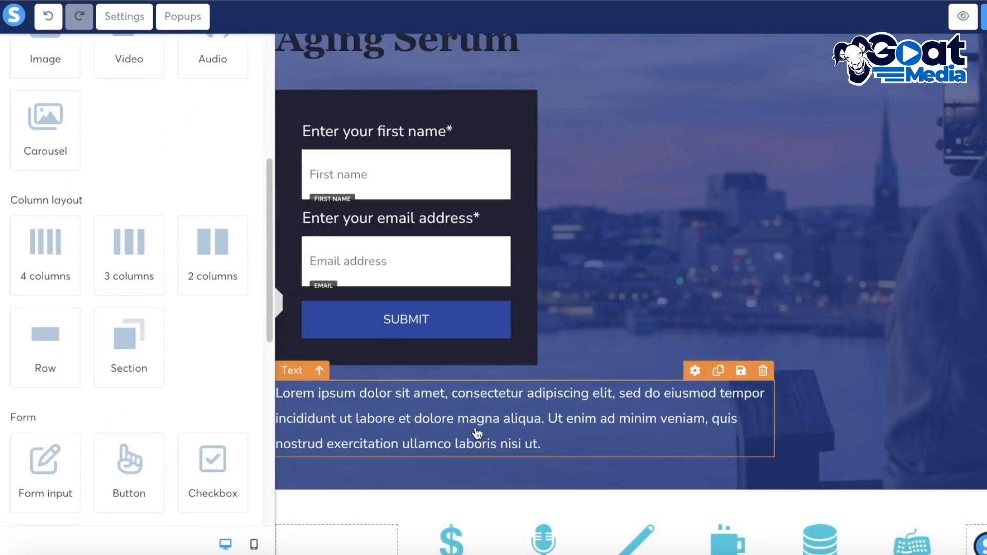
{"action": "left_click", "coordinate": [538, 396]}
{"action": "left_click", "coordinate": [529, 288]}
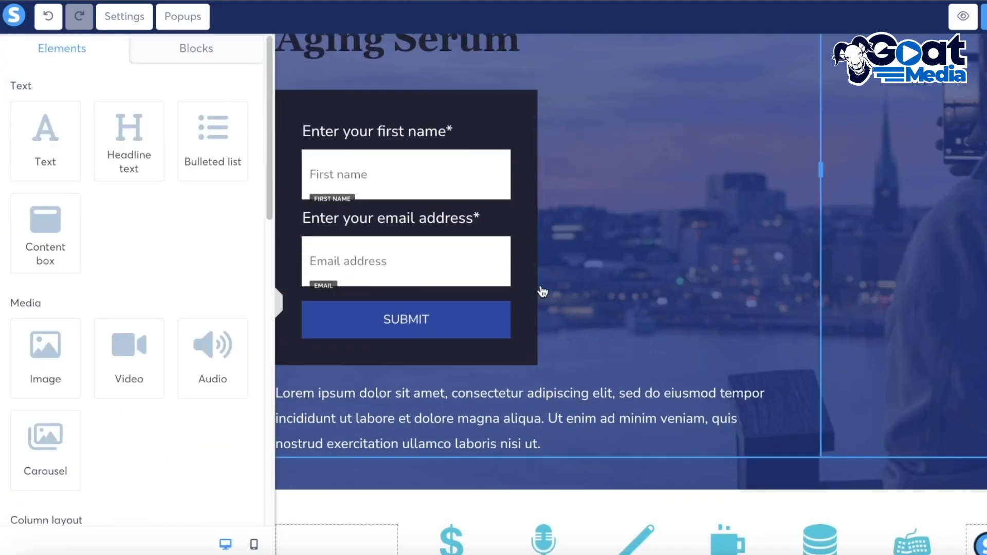
{"action": "left_click", "coordinate": [529, 239]}
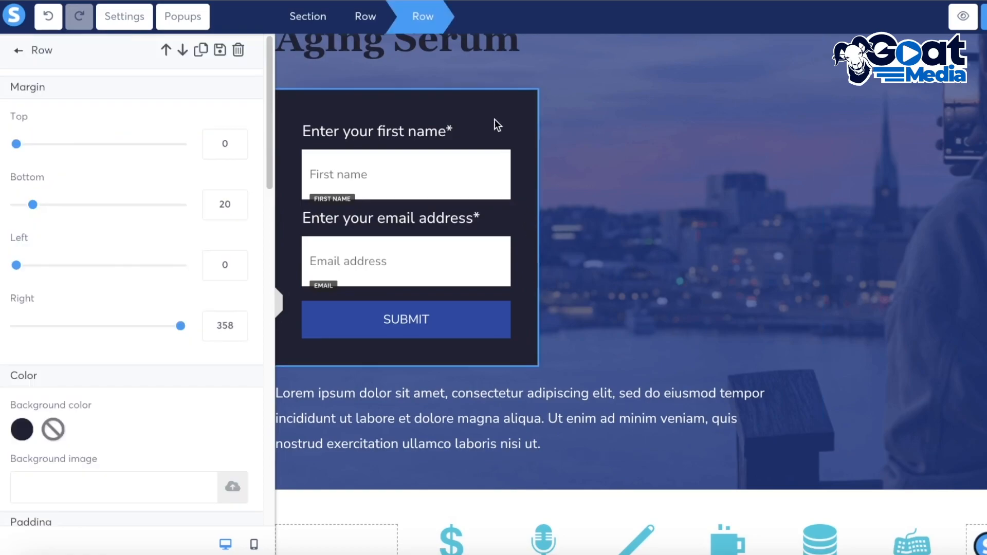
{"action": "left_click", "coordinate": [513, 108]}
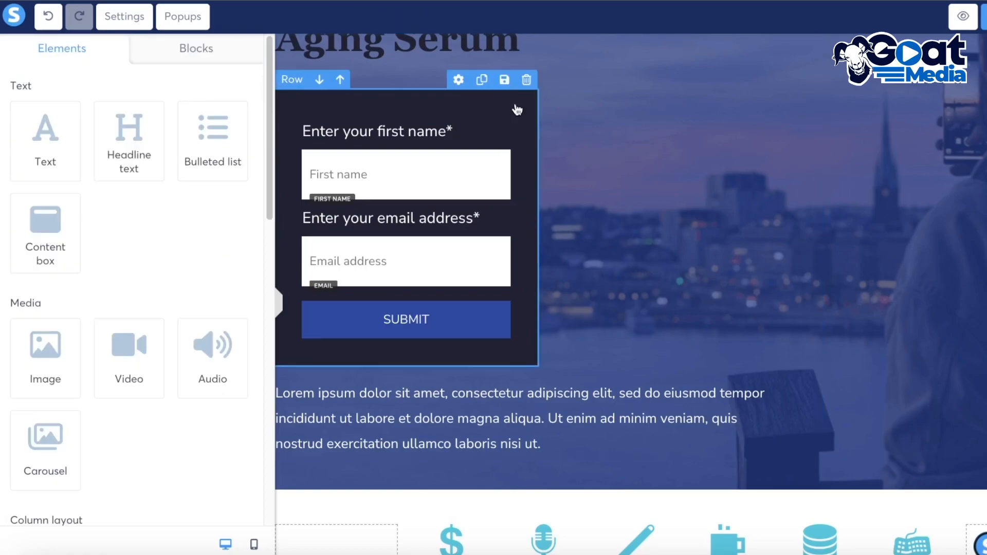
{"action": "left_click", "coordinate": [459, 80]}
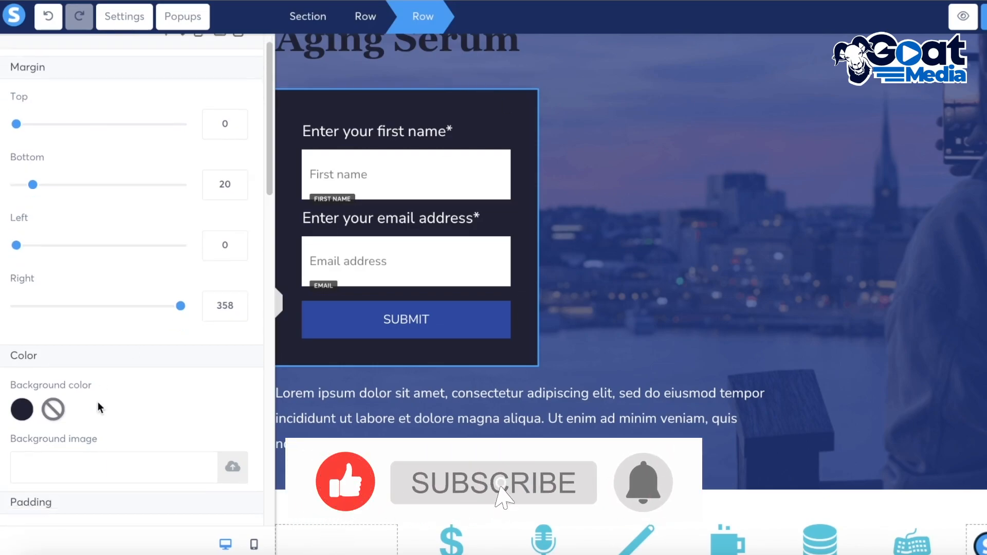
{"action": "scroll", "coordinate": [108, 412], "scroll_direction": "down", "scroll_amount": 10}
{"action": "scroll", "coordinate": [110, 415], "scroll_direction": "up", "scroll_amount": 3}
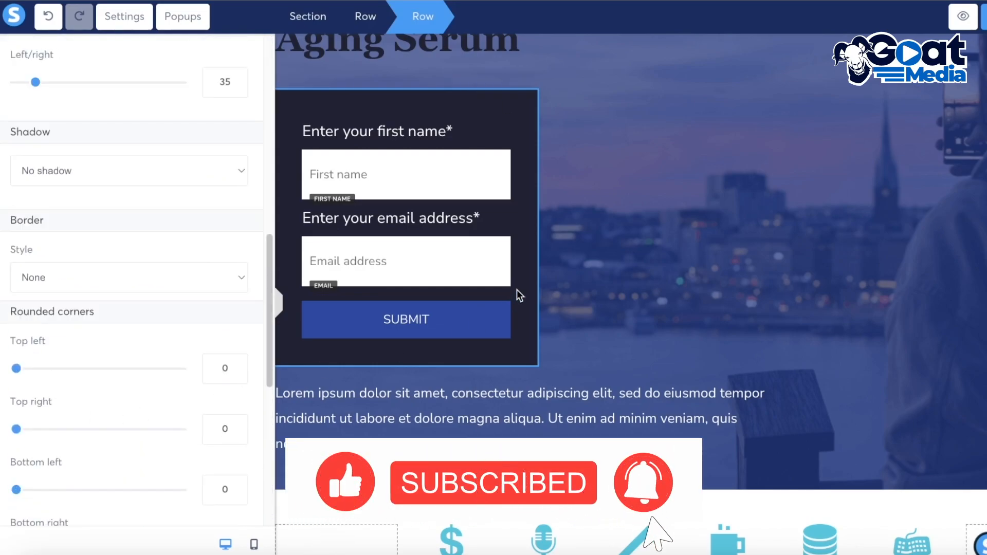
Set the form's Submit button action to Open URL
{"action": "left_click", "coordinate": [435, 330]}
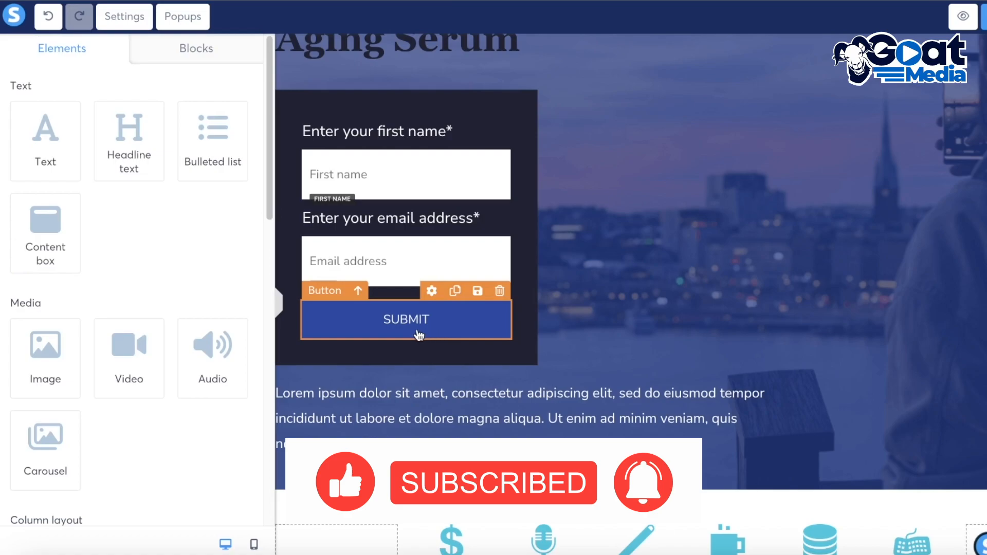
{"action": "left_click", "coordinate": [428, 289]}
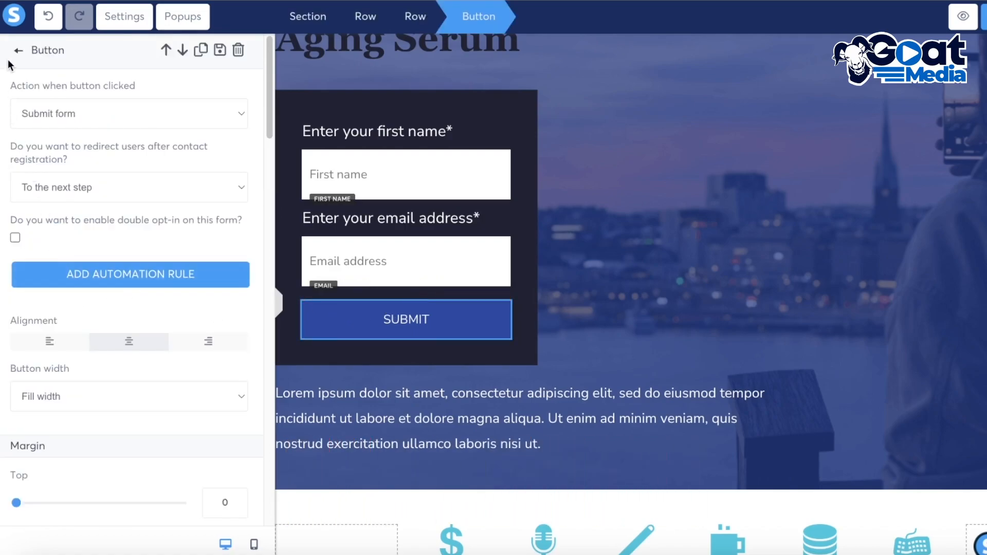
{"action": "left_click", "coordinate": [63, 114]}
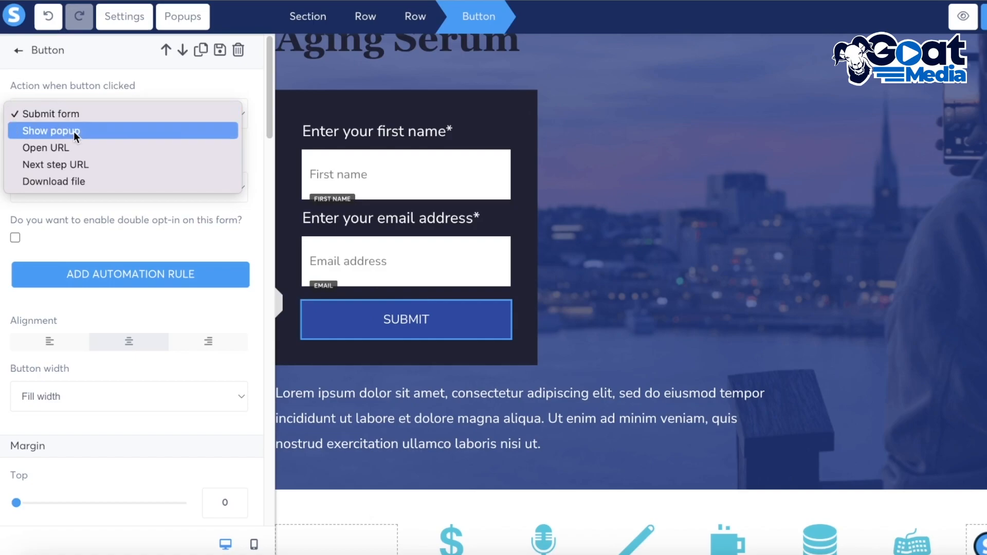
{"action": "left_click", "coordinate": [73, 137]}
{"action": "left_click", "coordinate": [76, 115]}
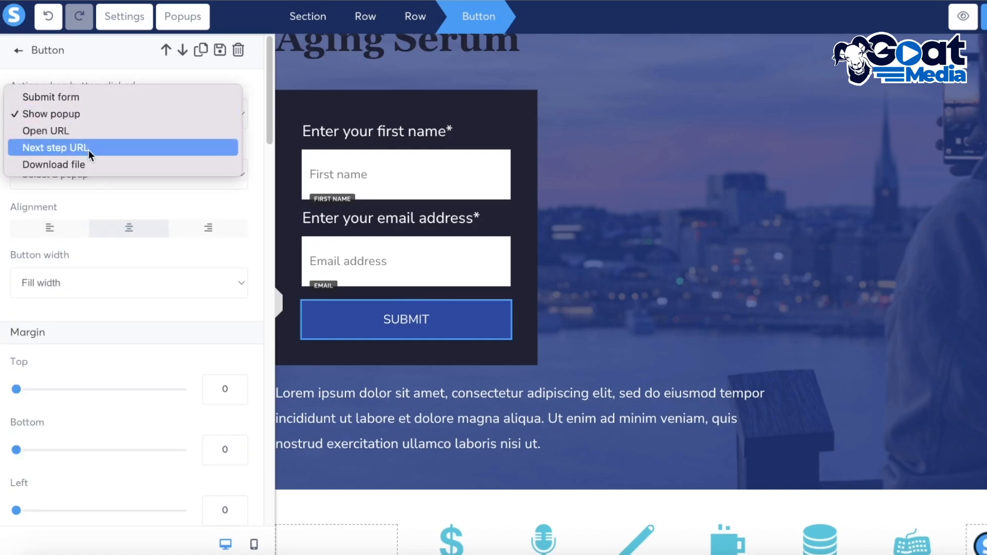
{"action": "left_click", "coordinate": [87, 146]}
{"action": "left_click", "coordinate": [82, 122]}
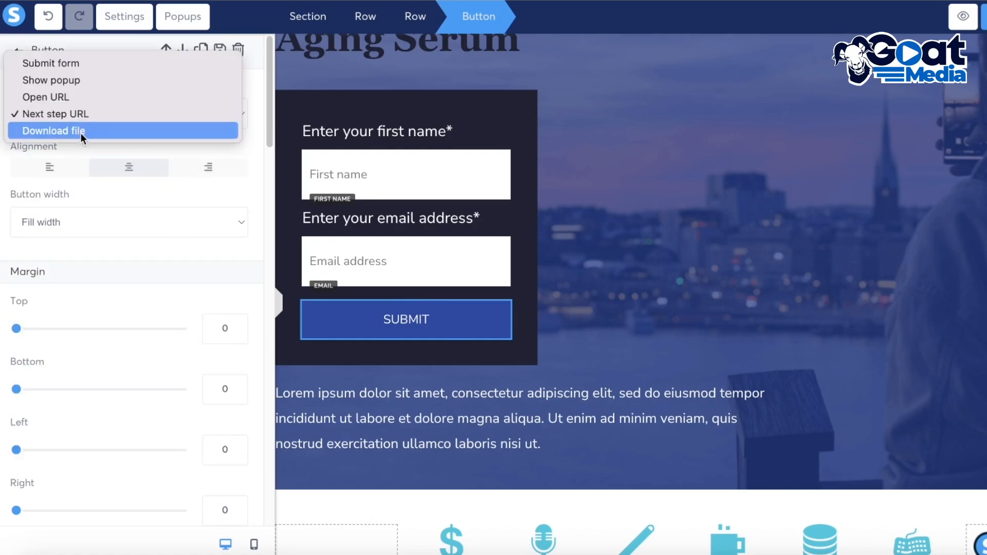
{"action": "left_click", "coordinate": [80, 97]}
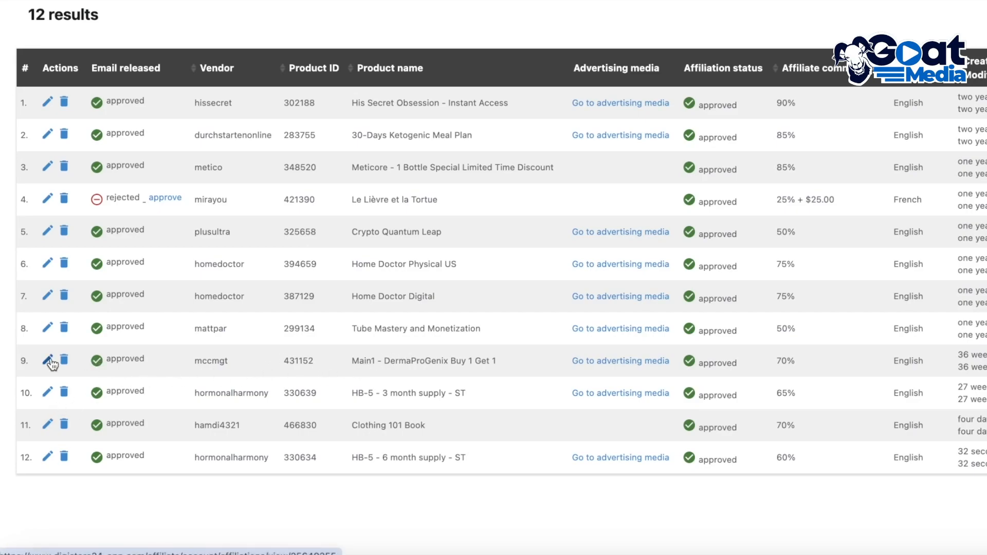
In Digistore24, open the DermaProGenix Buy 1 Get 1 affiliation details and copy its promolink
{"action": "left_click", "coordinate": [49, 360]}
{"action": "scroll", "coordinate": [631, 403], "scroll_direction": "down", "scroll_amount": 3}
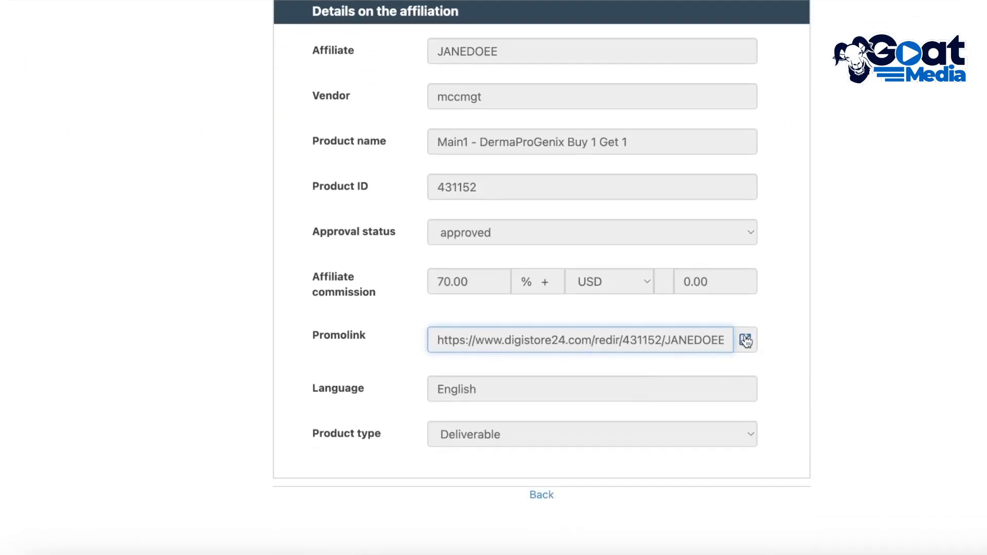
{"action": "left_click", "coordinate": [746, 342]}
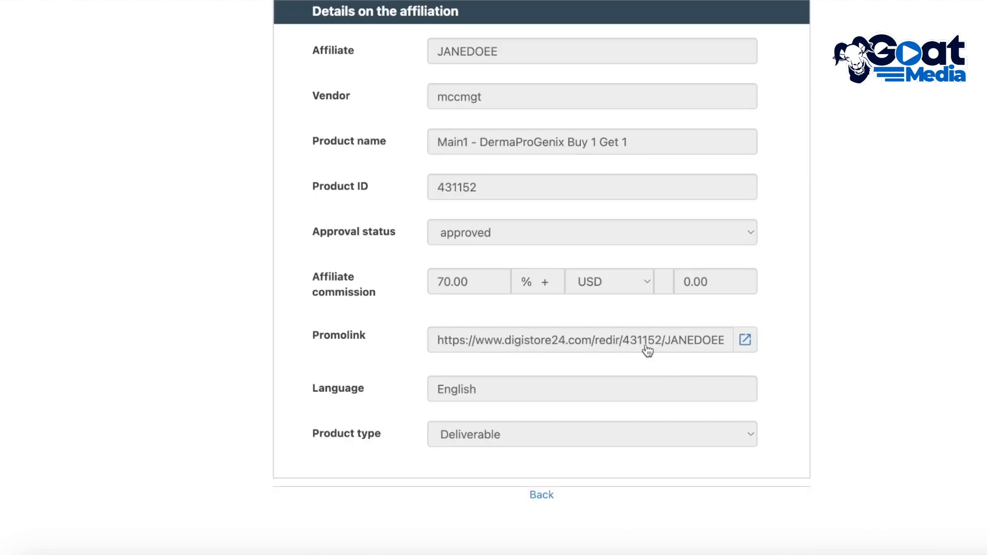
{"action": "left_click", "coordinate": [648, 353]}
{"action": "right_click", "coordinate": [649, 353]}
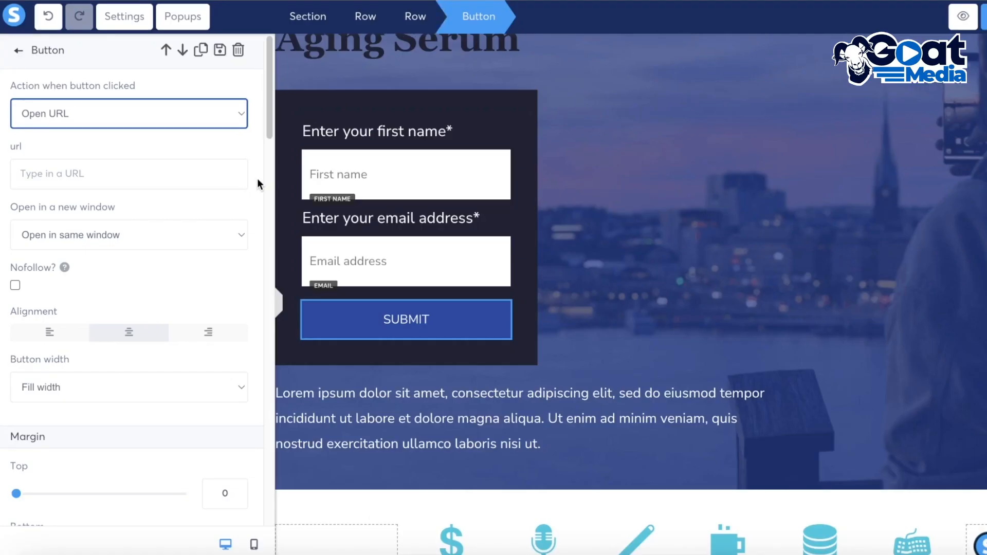
Paste the Digistore24 promolink into the Submit button's URL field
{"action": "left_click", "coordinate": [125, 160]}
{"action": "right_click", "coordinate": [124, 164]}
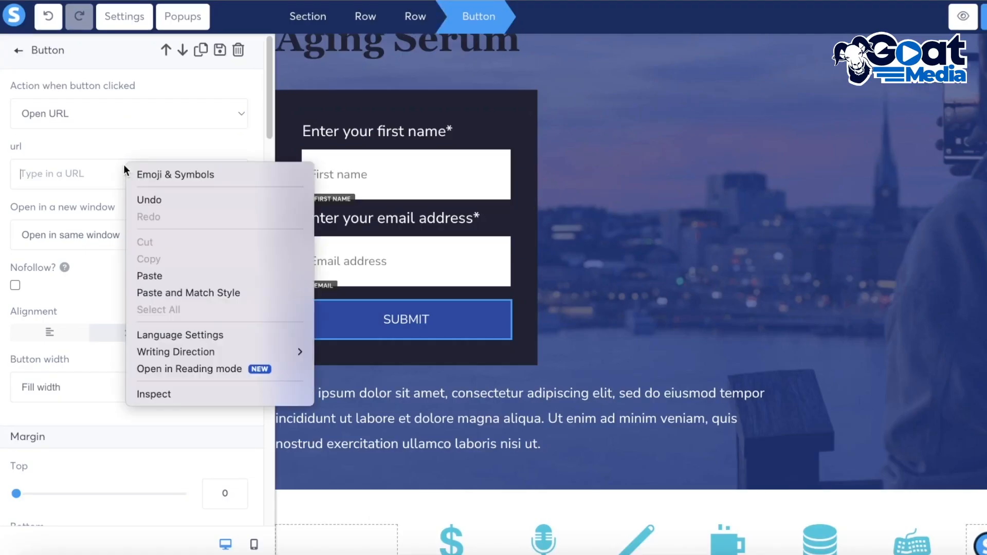
{"action": "left_click", "coordinate": [149, 277]}
Set the button link to open in a new window and save the page
{"action": "left_click", "coordinate": [126, 243]}
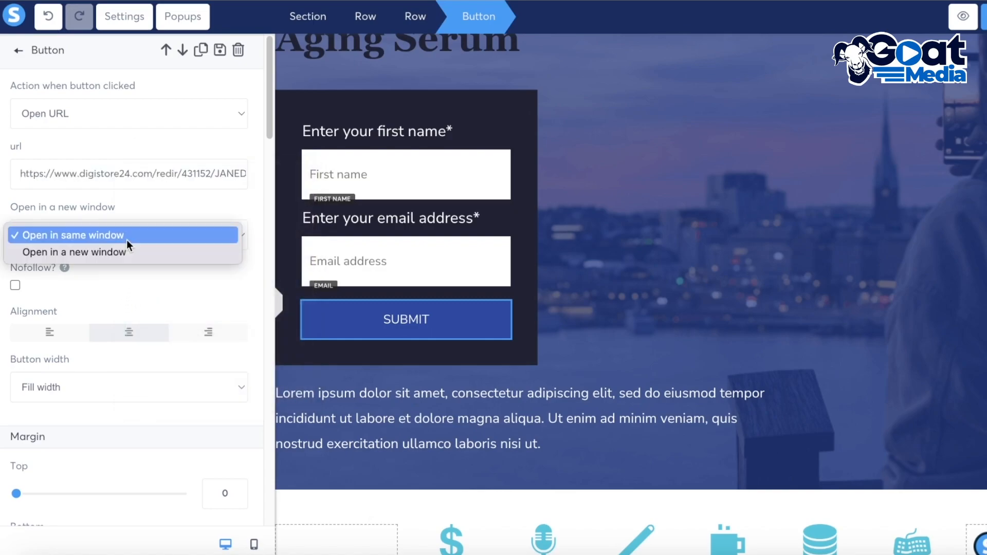
{"action": "left_click", "coordinate": [128, 252]}
{"action": "left_click", "coordinate": [124, 232]}
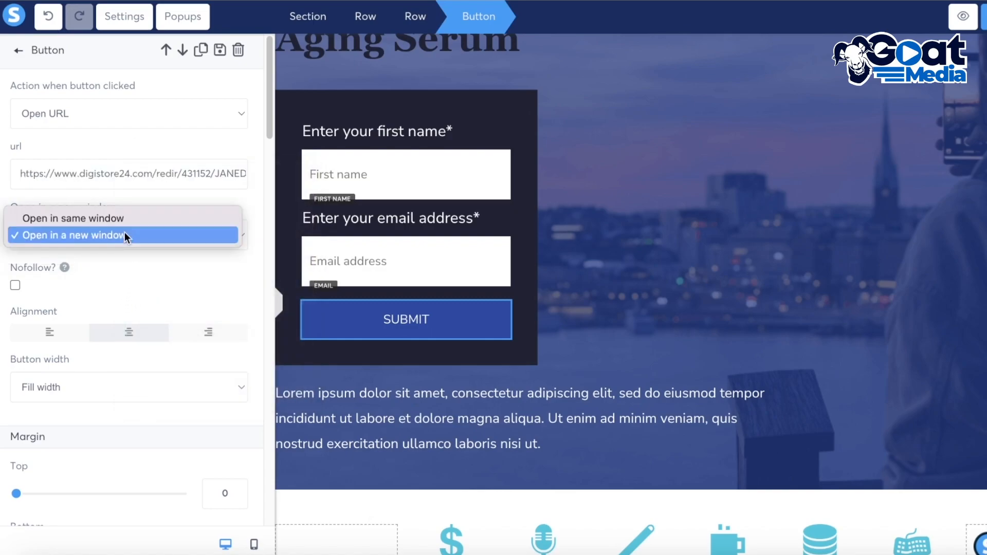
{"action": "left_click", "coordinate": [114, 215]}
{"action": "scroll", "coordinate": [73, 266], "scroll_direction": "down", "scroll_amount": 15}
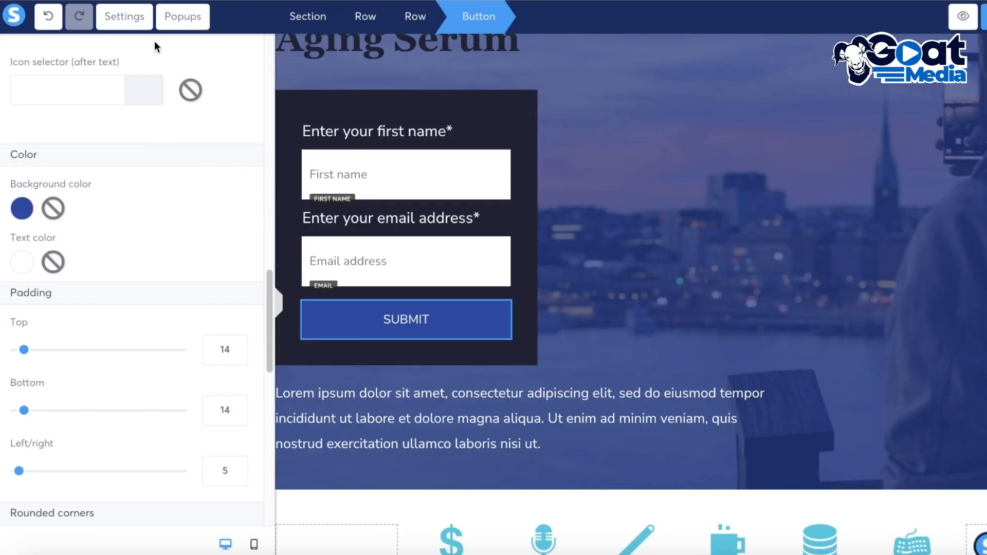
{"action": "key", "text": "ctrl+s"}
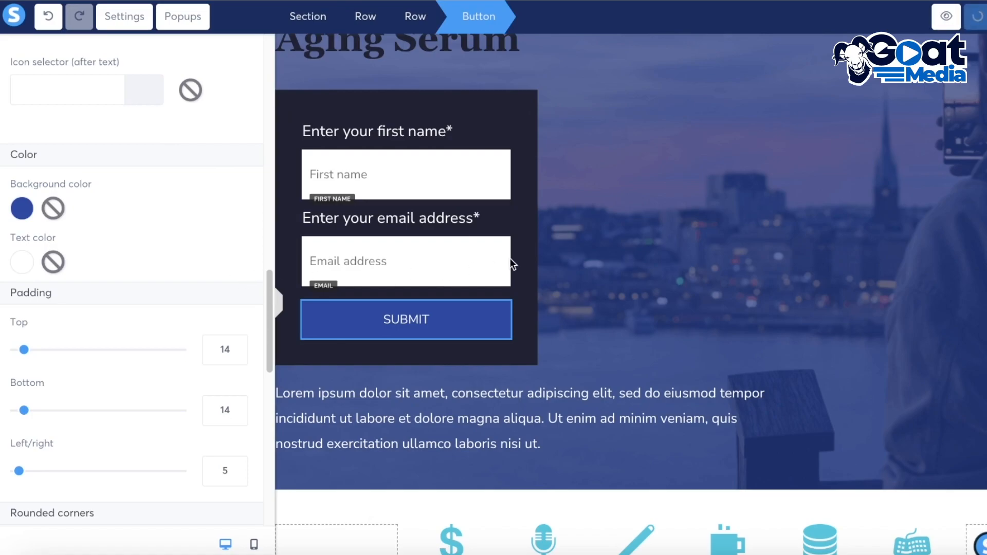
Set the opt-in form row's padding to 39 top, 53 bottom, 20 left/right and its top-left corner radius to 11
{"action": "left_click", "coordinate": [465, 216]}
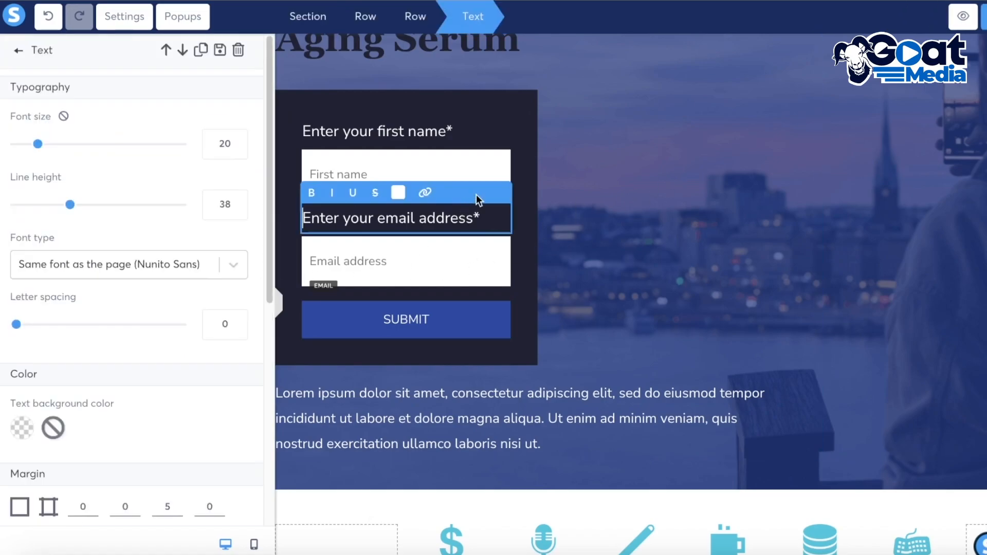
{"action": "left_click", "coordinate": [509, 122]}
{"action": "left_click", "coordinate": [489, 123]}
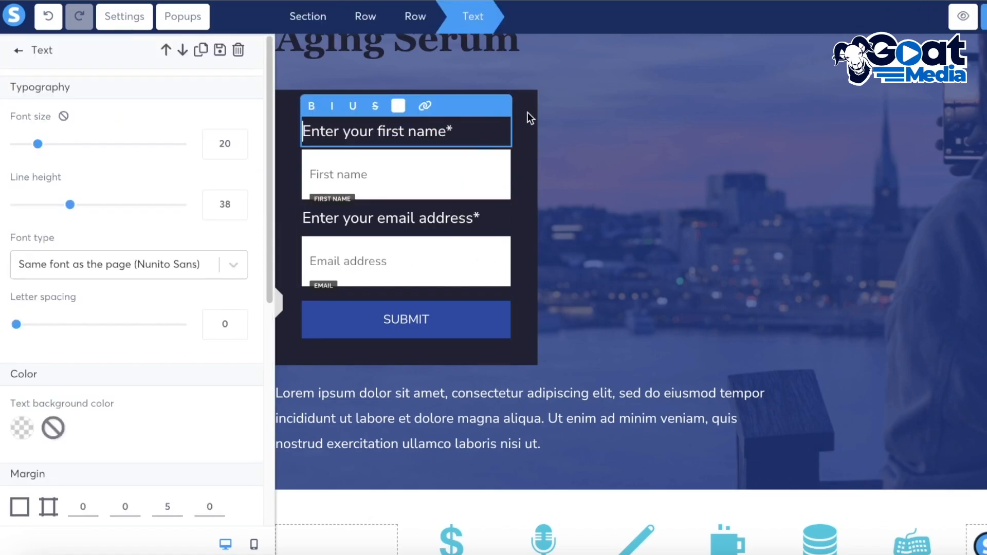
{"action": "left_click", "coordinate": [529, 110]}
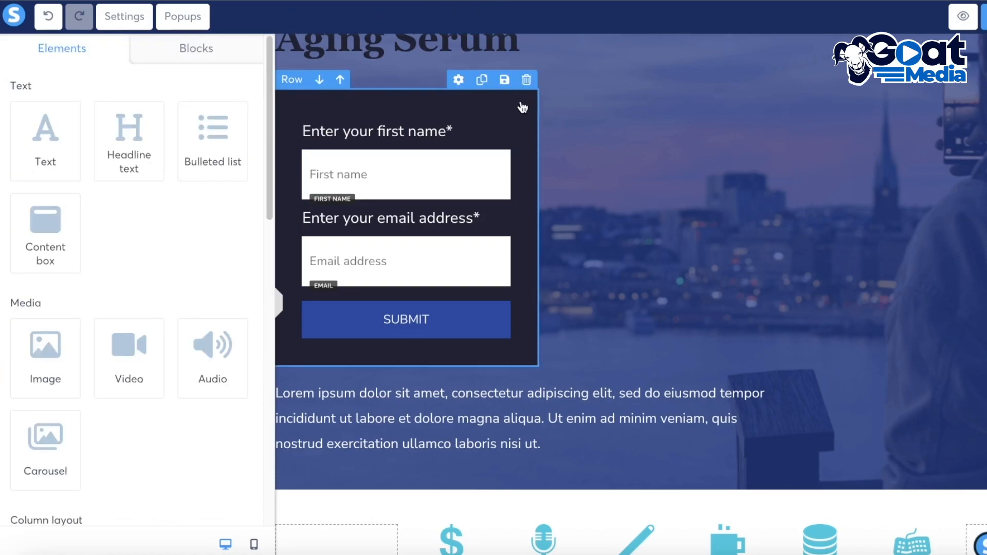
{"action": "left_click", "coordinate": [527, 108]}
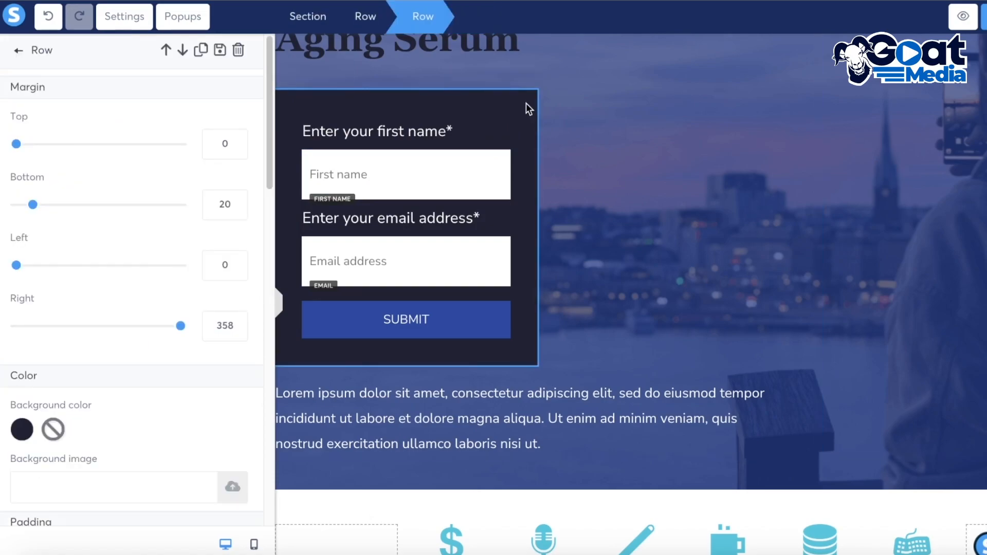
{"action": "scroll", "coordinate": [203, 248], "scroll_direction": "down", "scroll_amount": 5}
{"action": "left_click_drag", "start_coordinate": [36, 307], "coordinate": [45, 307]}
{"action": "mouse_move", "coordinate": [35, 245]}
{"action": "left_mouse_down"}
{"action": "mouse_move", "coordinate": [55, 247]}
{"action": "mouse_move", "coordinate": [19, 248]}
{"action": "mouse_move", "coordinate": [39, 242]}
{"action": "left_mouse_up"}
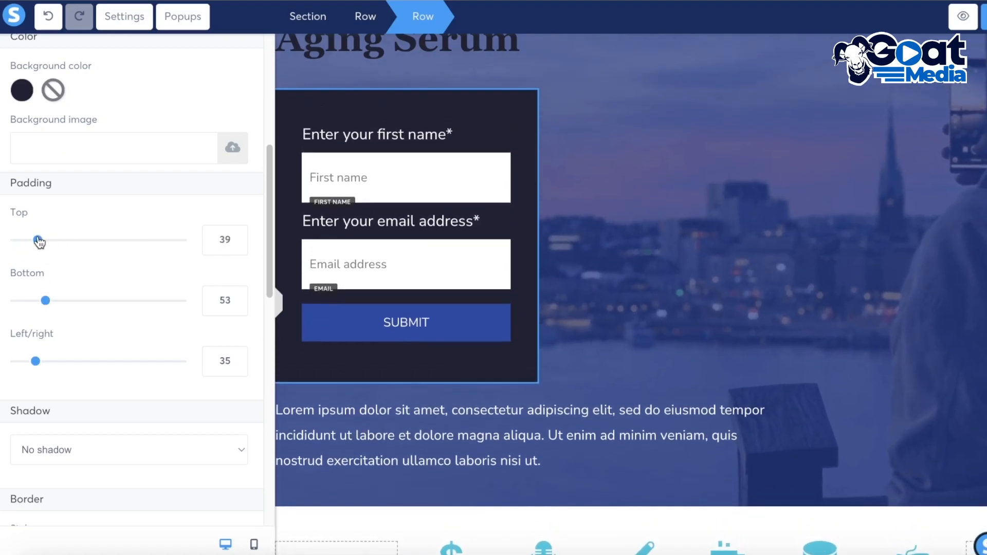
{"action": "mouse_move", "coordinate": [44, 362]}
{"action": "left_mouse_down"}
{"action": "mouse_move", "coordinate": [86, 361]}
{"action": "mouse_move", "coordinate": [9, 366]}
{"action": "mouse_move", "coordinate": [28, 364]}
{"action": "left_mouse_up"}
{"action": "scroll", "coordinate": [28, 365], "scroll_direction": "down", "scroll_amount": 4}
{"action": "left_click_drag", "start_coordinate": [16, 424], "coordinate": [51, 424]}
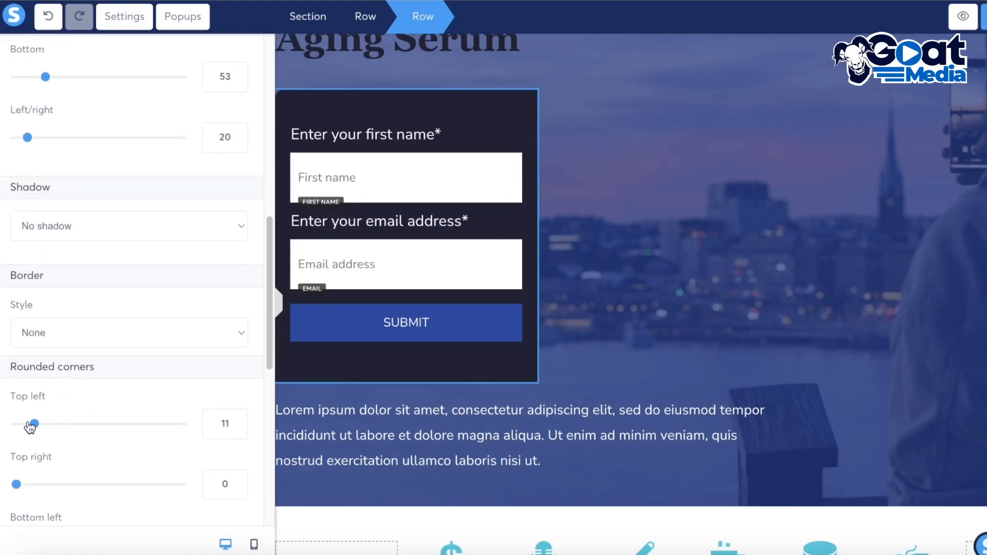
Widen the opt-in form box to span about two-thirds of the page width
{"action": "scroll", "coordinate": [110, 437], "scroll_direction": "down", "scroll_amount": 6}
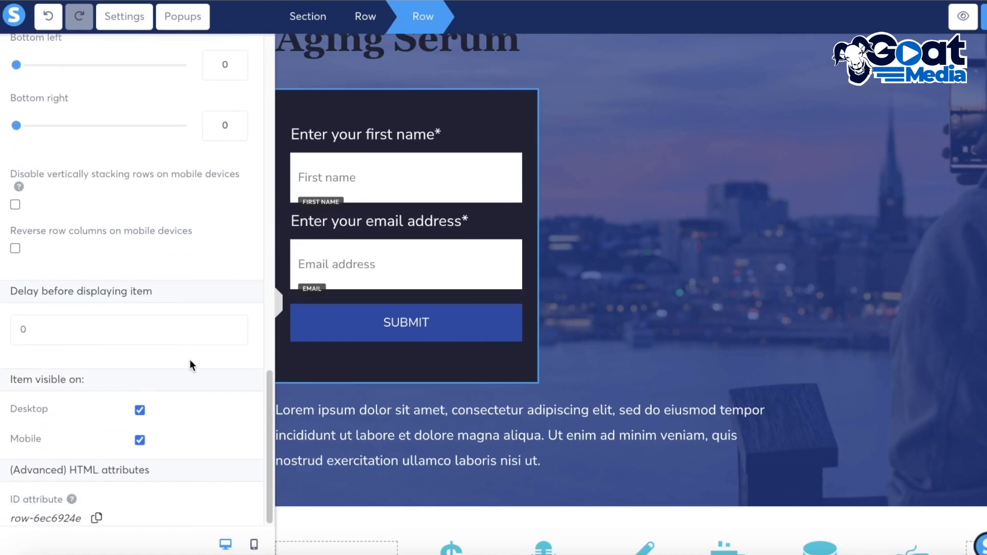
{"action": "left_click", "coordinate": [898, 253]}
{"action": "scroll", "coordinate": [898, 253], "scroll_direction": "up", "scroll_amount": 3}
{"action": "left_click_drag", "start_coordinate": [821, 351], "coordinate": [982, 354]}
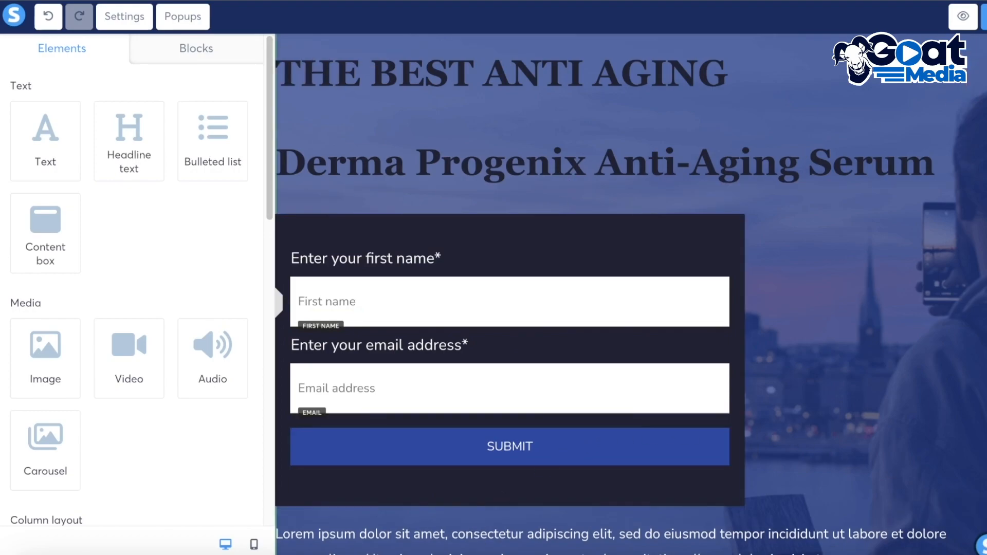
{"action": "scroll", "coordinate": [655, 254], "scroll_direction": "down", "scroll_amount": 5}
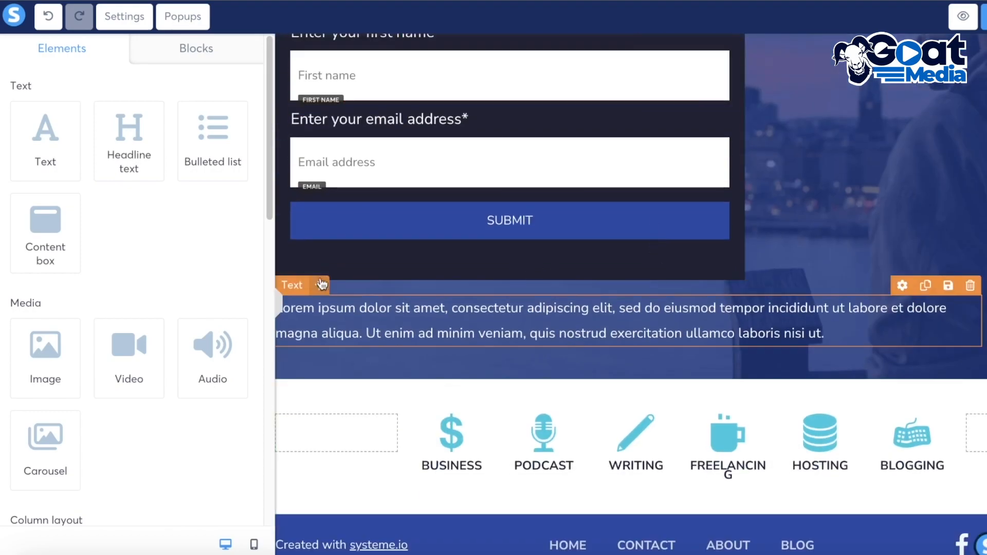
{"action": "left_click", "coordinate": [280, 303]}
{"action": "left_click", "coordinate": [276, 303]}
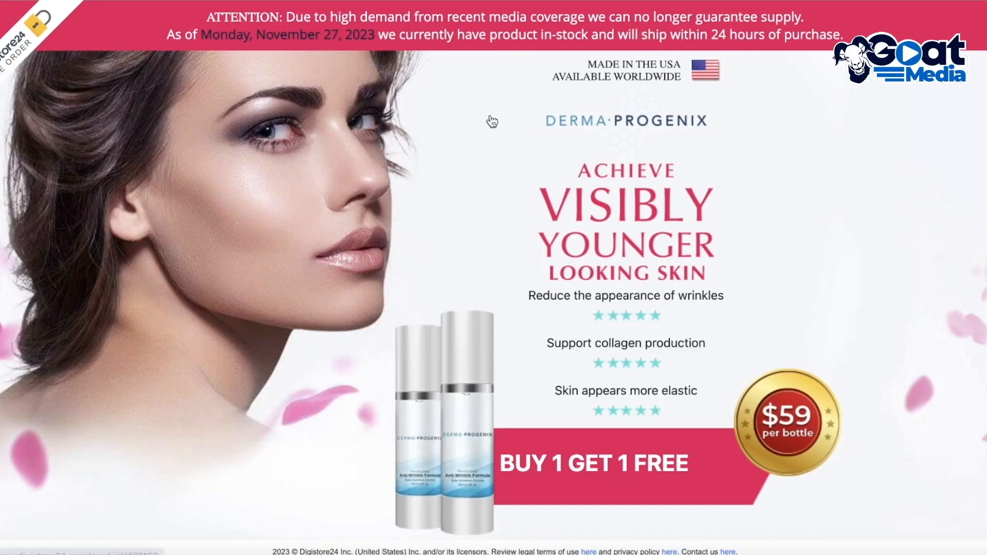
Browse the Derma Progenix sales page for headlines and images to reuse on the landing page
{"action": "scroll", "coordinate": [490, 121], "scroll_direction": "down", "scroll_amount": 6}
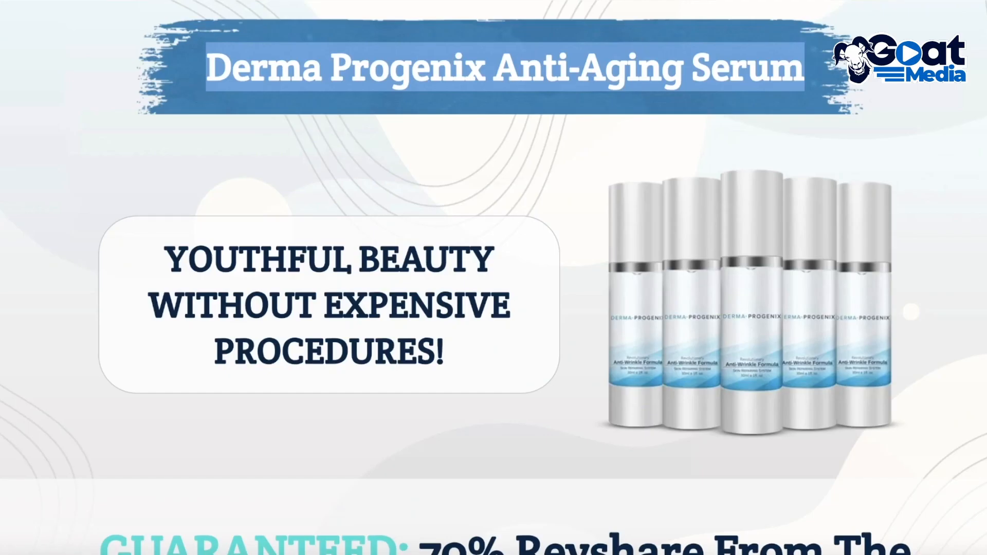
{"action": "scroll", "coordinate": [526, 113], "scroll_direction": "down", "scroll_amount": 3}
{"action": "right_click", "coordinate": [732, 146]}
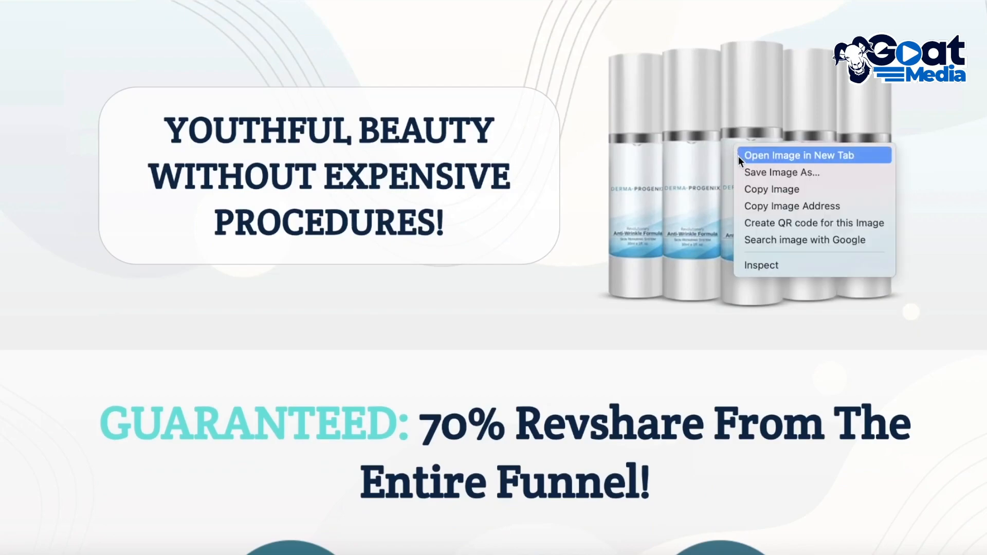
{"action": "left_click", "coordinate": [618, 190]}
{"action": "scroll", "coordinate": [435, 173], "scroll_direction": "down", "scroll_amount": 9}
{"action": "scroll", "coordinate": [435, 174], "scroll_direction": "up", "scroll_amount": 3}
{"action": "left_click_drag", "start_coordinate": [48, 128], "coordinate": [899, 359]}
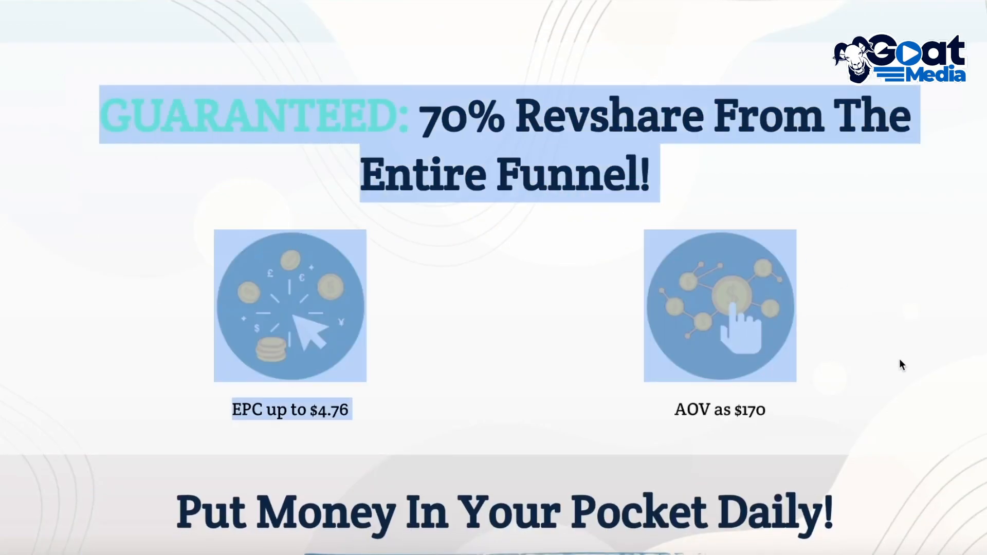
{"action": "left_click", "coordinate": [469, 178]}
{"action": "scroll", "coordinate": [135, 174], "scroll_direction": "down", "scroll_amount": 10}
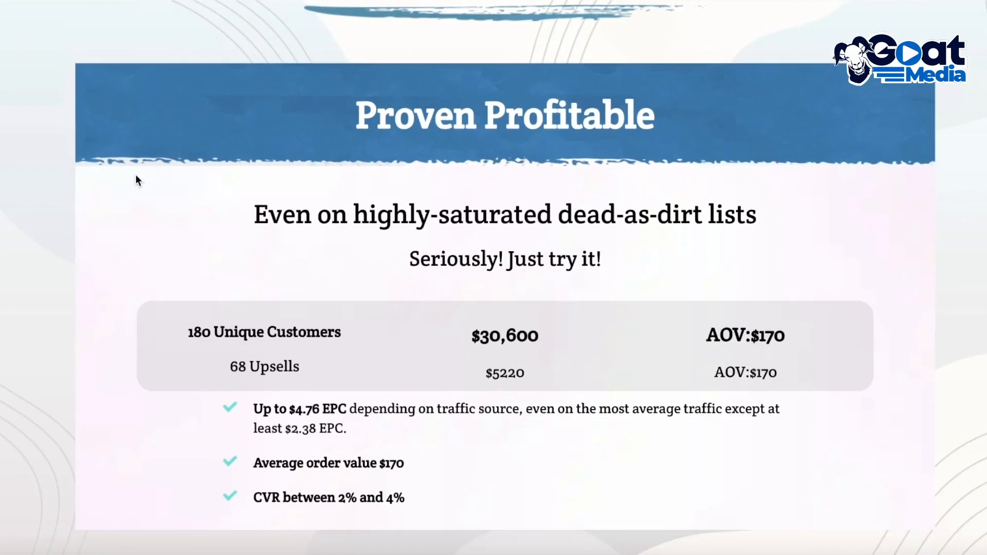
{"action": "scroll", "coordinate": [135, 174], "scroll_direction": "down", "scroll_amount": 2}
{"action": "scroll", "coordinate": [135, 175], "scroll_direction": "up", "scroll_amount": 18}
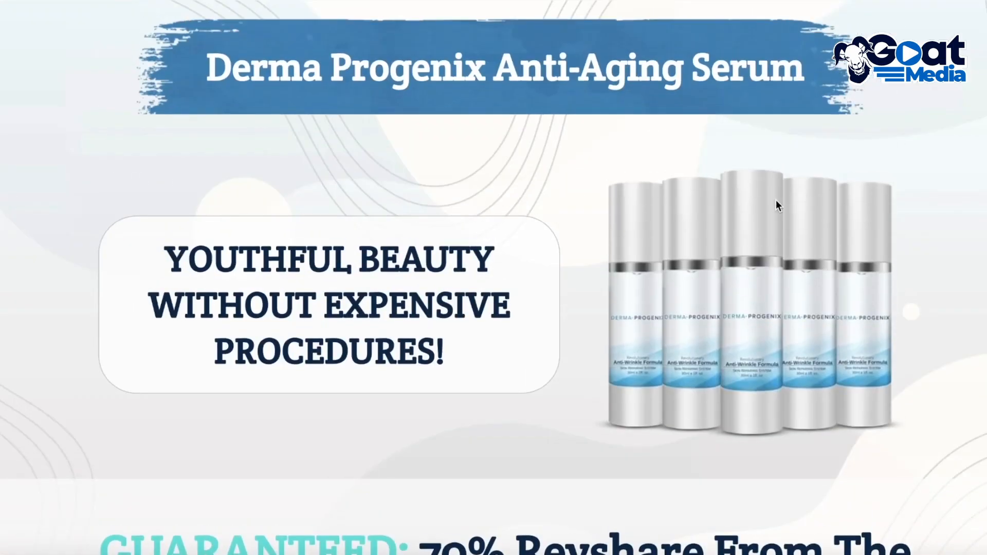
Save the five-bottle Derma Progenix product image from the sales page to the computer
{"action": "right_click", "coordinate": [752, 155]}
{"action": "left_click", "coordinate": [770, 186]}
{"action": "left_click", "coordinate": [777, 399]}
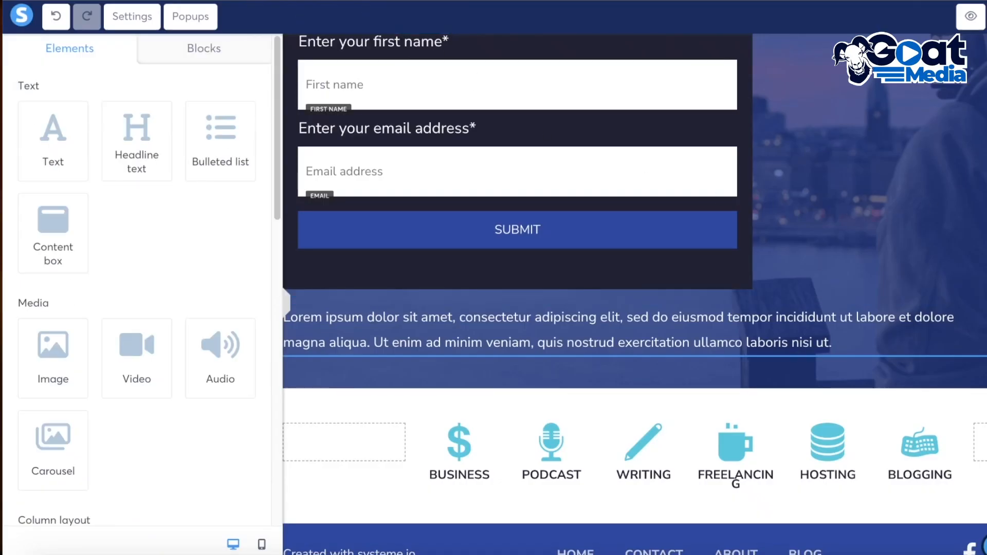
Add an image element to the page and move it into its own section below the hero area
{"action": "scroll", "coordinate": [893, 172], "scroll_direction": "up", "scroll_amount": 3}
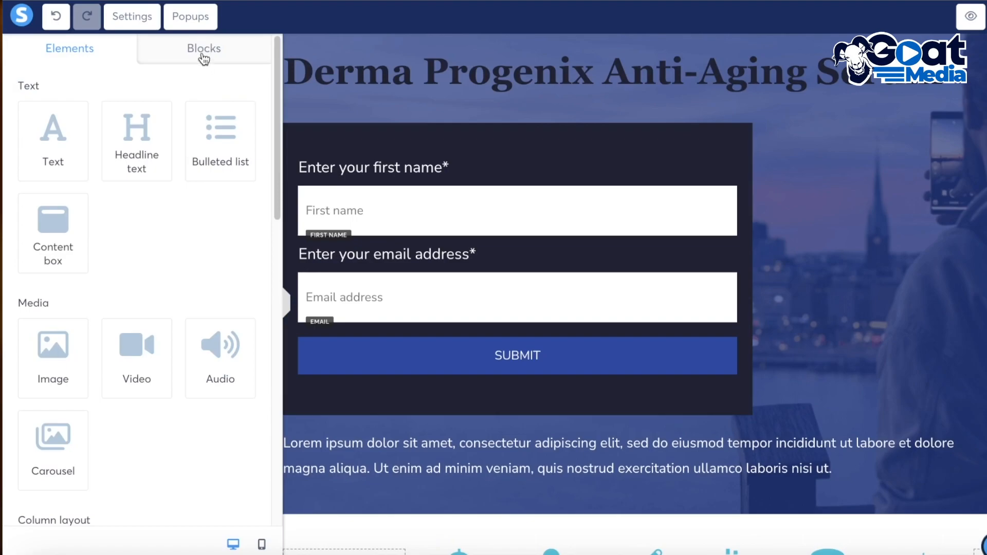
{"action": "left_click_drag", "start_coordinate": [53, 345], "coordinate": [740, 229]}
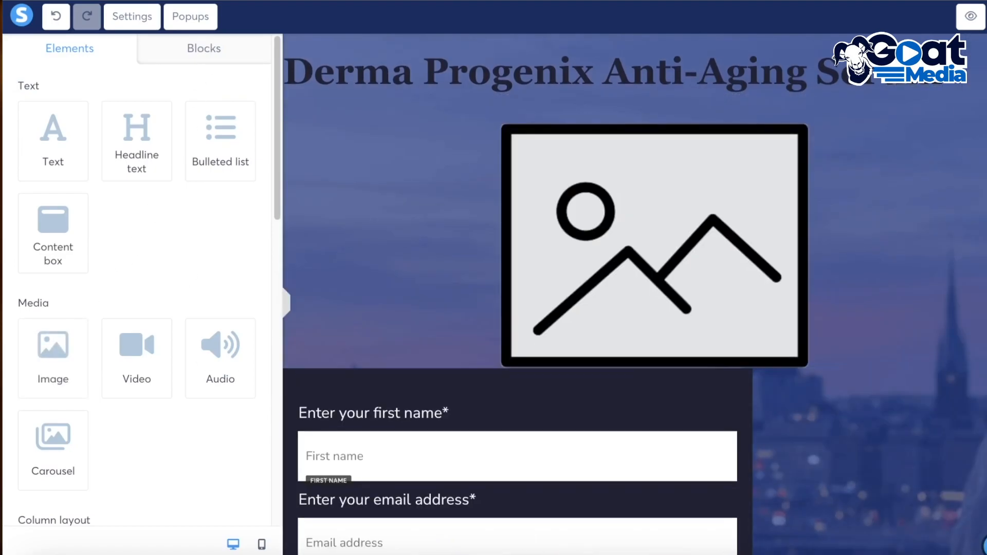
{"action": "left_click_drag", "start_coordinate": [685, 244], "coordinate": [685, 237]}
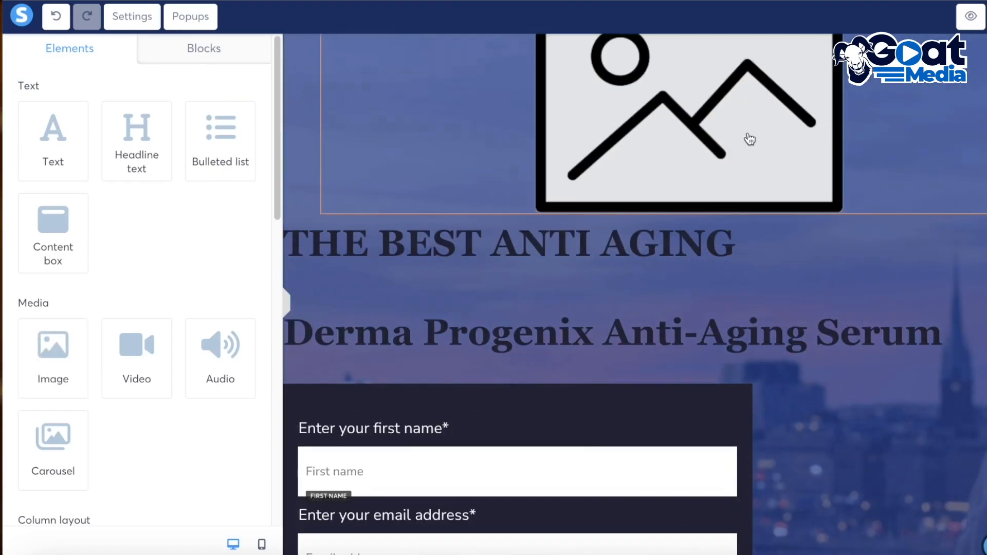
{"action": "left_click_drag", "start_coordinate": [750, 140], "coordinate": [829, 444]}
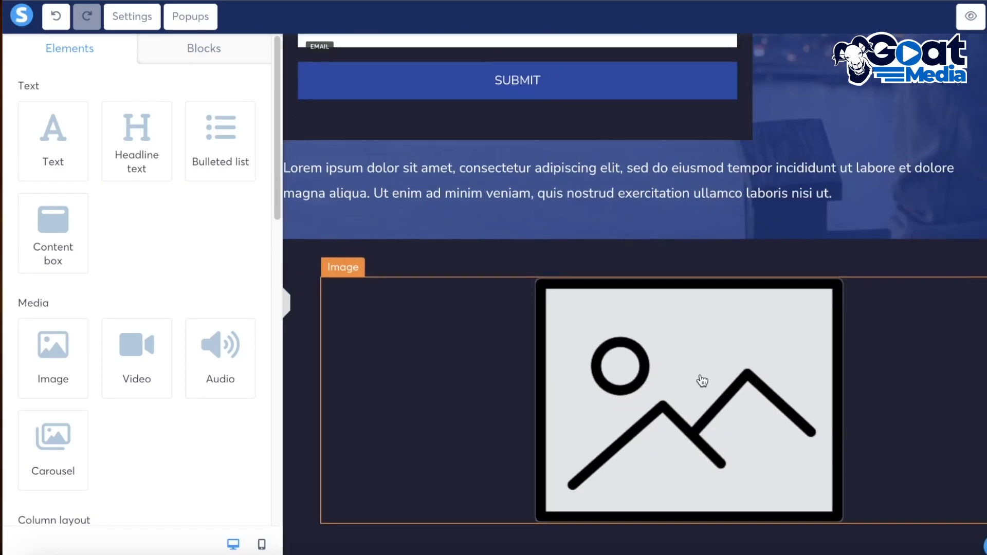
Upload the saved 60d1ecf874cb1_img54.webp product image and insert it into the new image element
{"action": "scroll", "coordinate": [701, 379], "scroll_direction": "down", "scroll_amount": 1}
{"action": "scroll", "coordinate": [132, 300], "scroll_direction": "down", "scroll_amount": 3}
{"action": "scroll", "coordinate": [123, 305], "scroll_direction": "down", "scroll_amount": 1}
{"action": "scroll", "coordinate": [121, 309], "scroll_direction": "up", "scroll_amount": 15}
{"action": "left_click", "coordinate": [681, 381]}
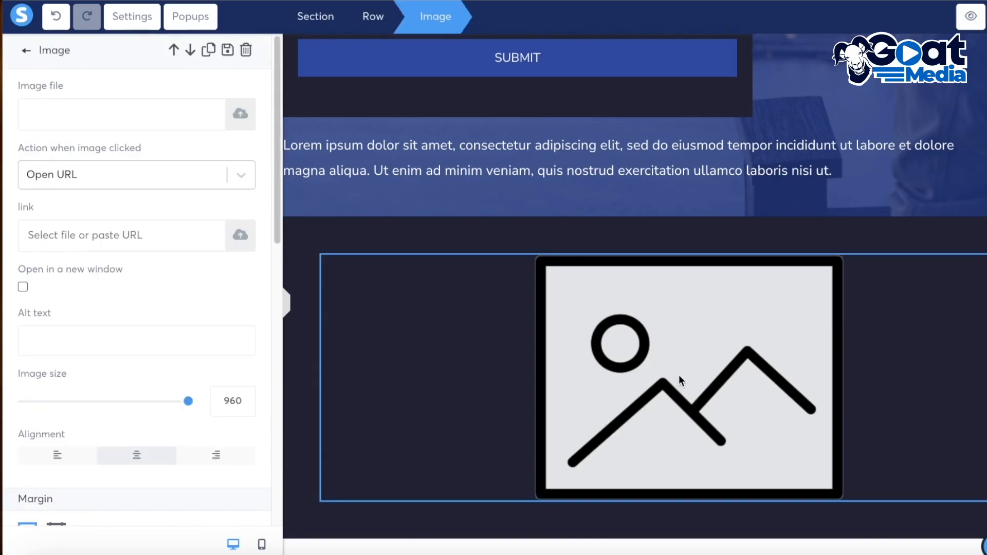
{"action": "left_click", "coordinate": [238, 117]}
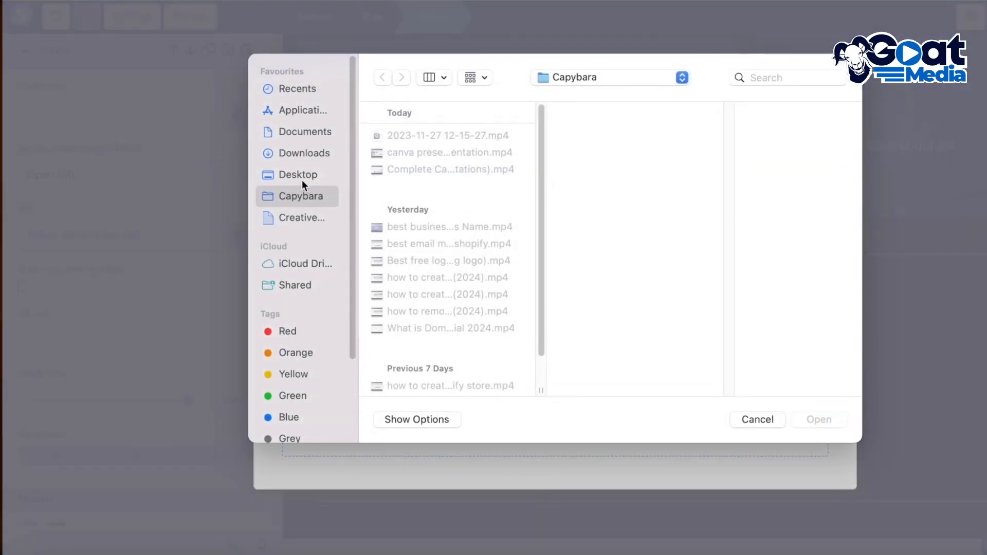
{"action": "left_click", "coordinate": [302, 180]}
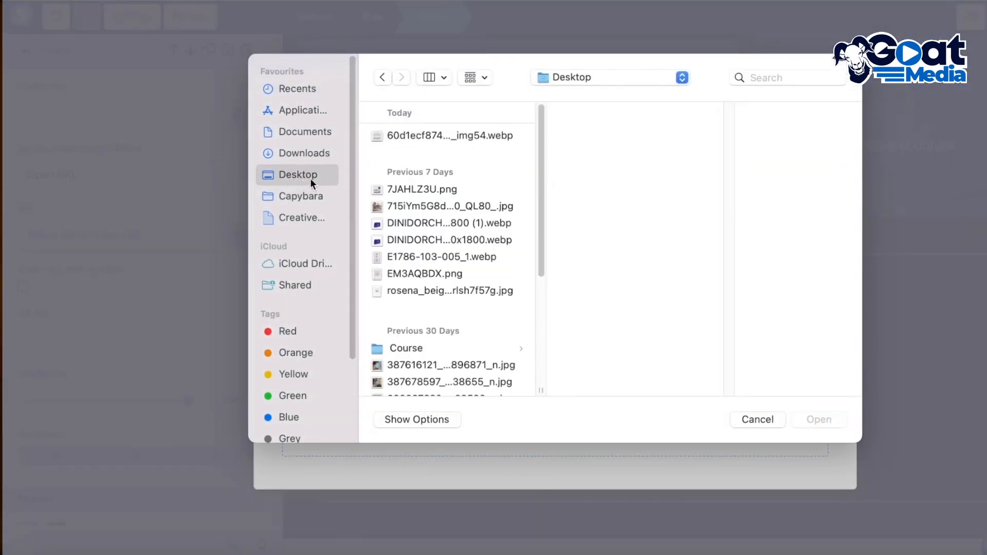
{"action": "left_click", "coordinate": [396, 139]}
{"action": "left_click", "coordinate": [821, 419]}
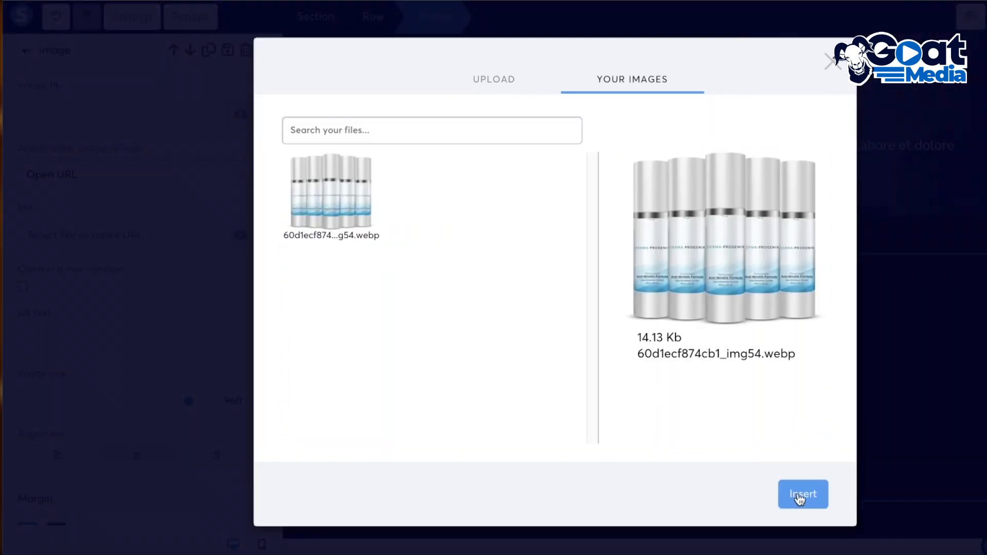
{"action": "left_click", "coordinate": [800, 495]}
{"action": "left_click", "coordinate": [773, 270]}
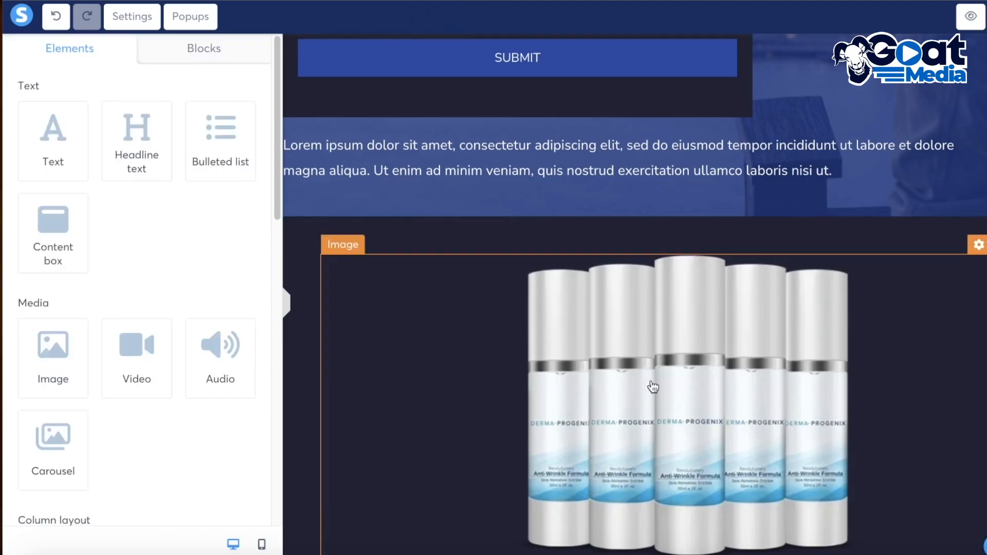
{"action": "left_click", "coordinate": [689, 390]}
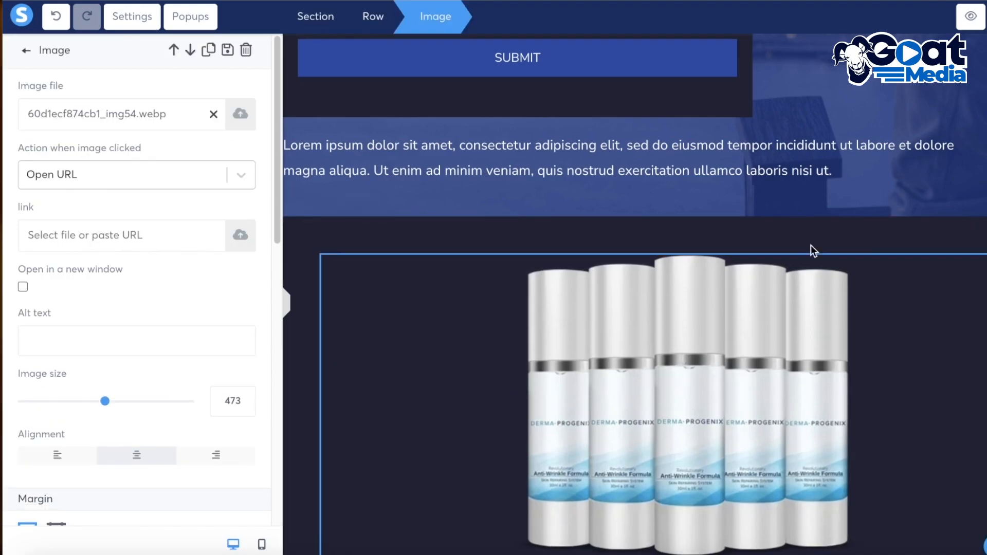
Delete the empty row above the "THE BEST ANTI AGING" headline
{"action": "left_click", "coordinate": [287, 305]}
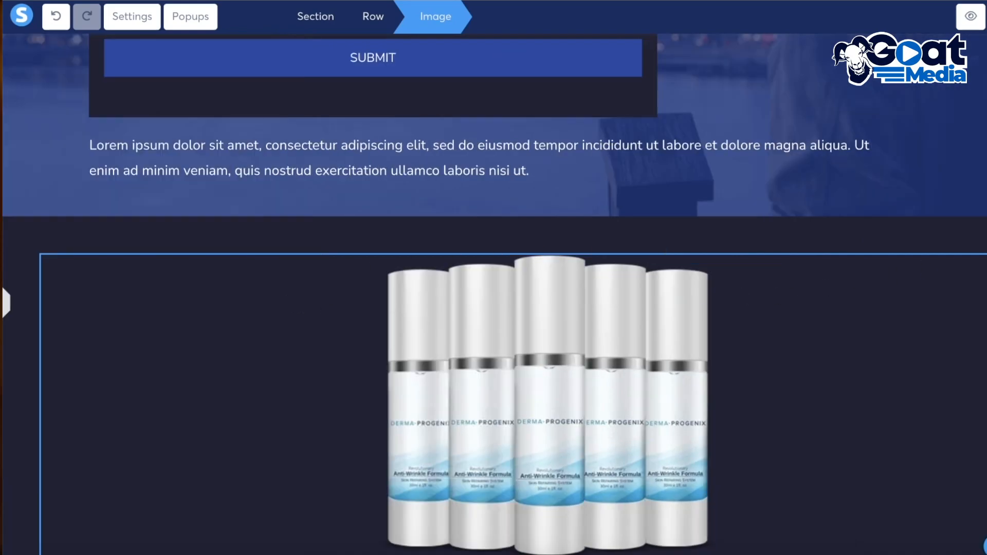
{"action": "scroll", "coordinate": [934, 161], "scroll_direction": "up", "scroll_amount": 10}
{"action": "scroll", "coordinate": [946, 333], "scroll_direction": "down", "scroll_amount": 1}
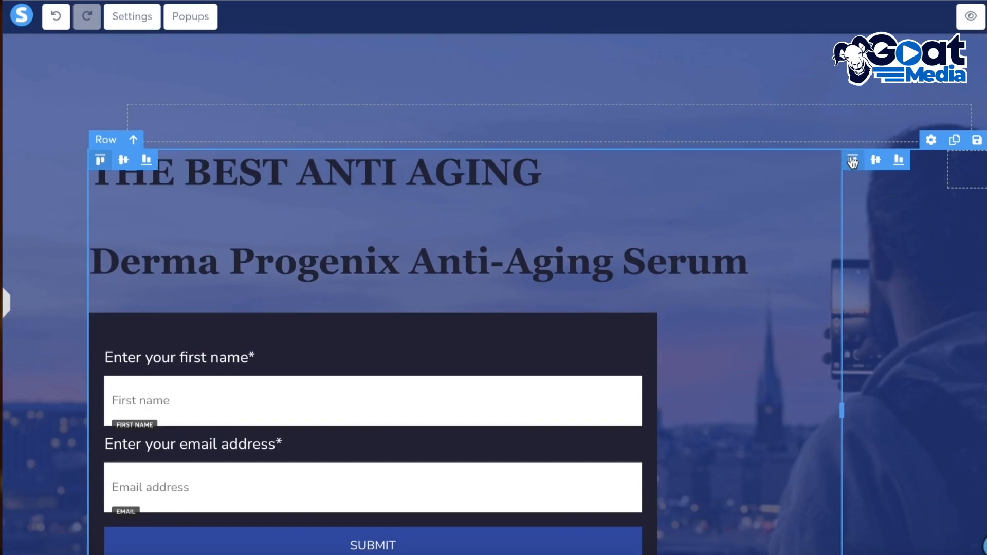
{"action": "left_click", "coordinate": [624, 128]}
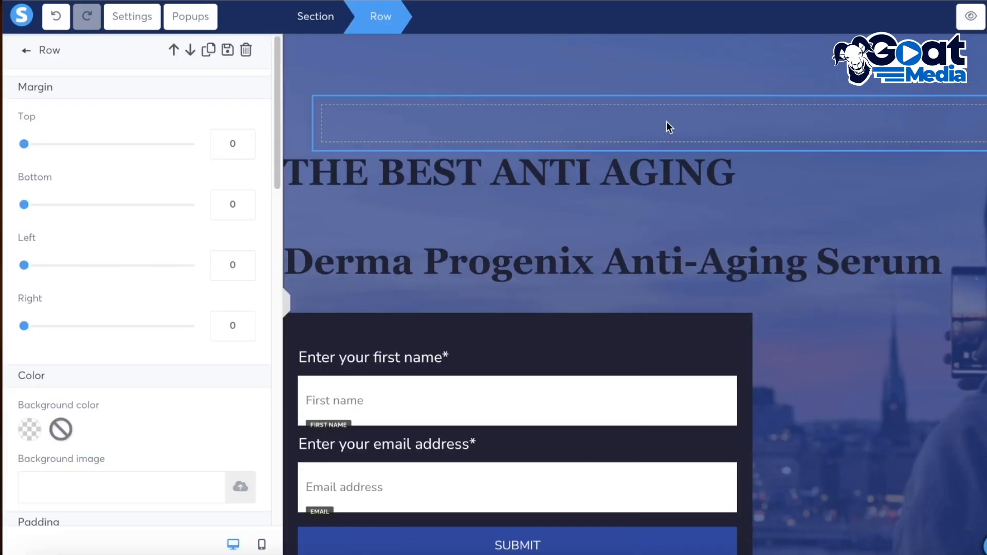
{"action": "left_click", "coordinate": [246, 50]}
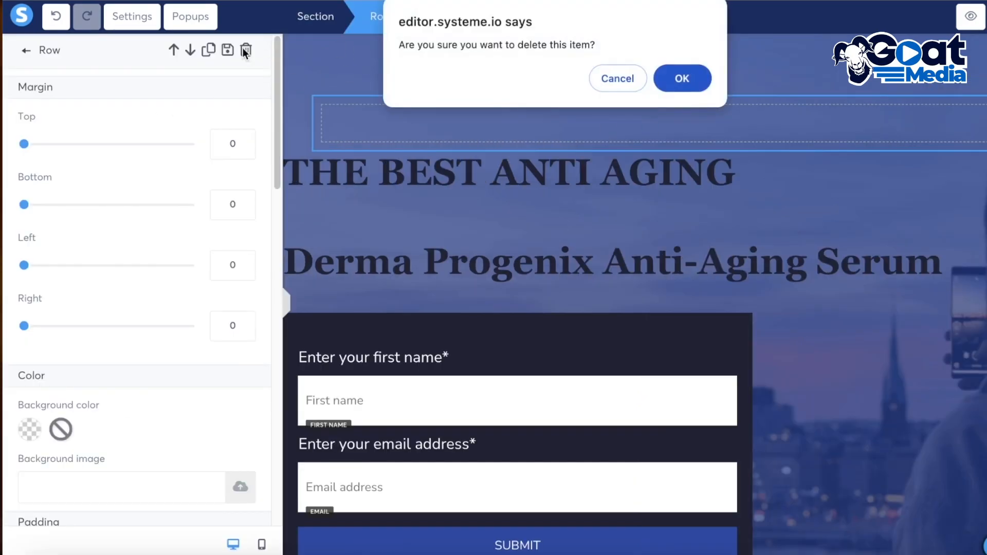
{"action": "left_click", "coordinate": [664, 77]}
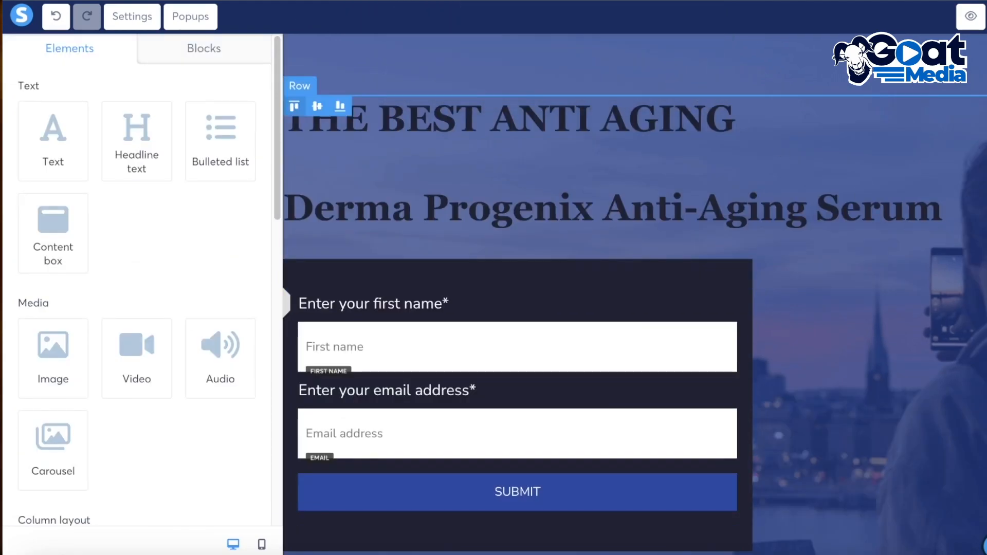
{"action": "left_click", "coordinate": [813, 278]}
{"action": "scroll", "coordinate": [813, 277], "scroll_direction": "down", "scroll_amount": 1}
{"action": "left_click", "coordinate": [813, 278]}
{"action": "scroll", "coordinate": [813, 278], "scroll_direction": "down", "scroll_amount": 5}
{"action": "scroll", "coordinate": [811, 383], "scroll_direction": "down", "scroll_amount": 4}
{"action": "left_click_drag", "start_coordinate": [725, 353], "coordinate": [699, 381]}
{"action": "scroll", "coordinate": [986, 309], "scroll_direction": "up", "scroll_amount": 10}
{"action": "scroll", "coordinate": [658, 368], "scroll_direction": "down", "scroll_amount": 1}
{"action": "left_click_drag", "start_coordinate": [986, 406], "coordinate": [779, 366]}
{"action": "scroll", "coordinate": [778, 370], "scroll_direction": "down", "scroll_amount": 10}
{"action": "scroll", "coordinate": [821, 284], "scroll_direction": "up", "scroll_amount": 8}
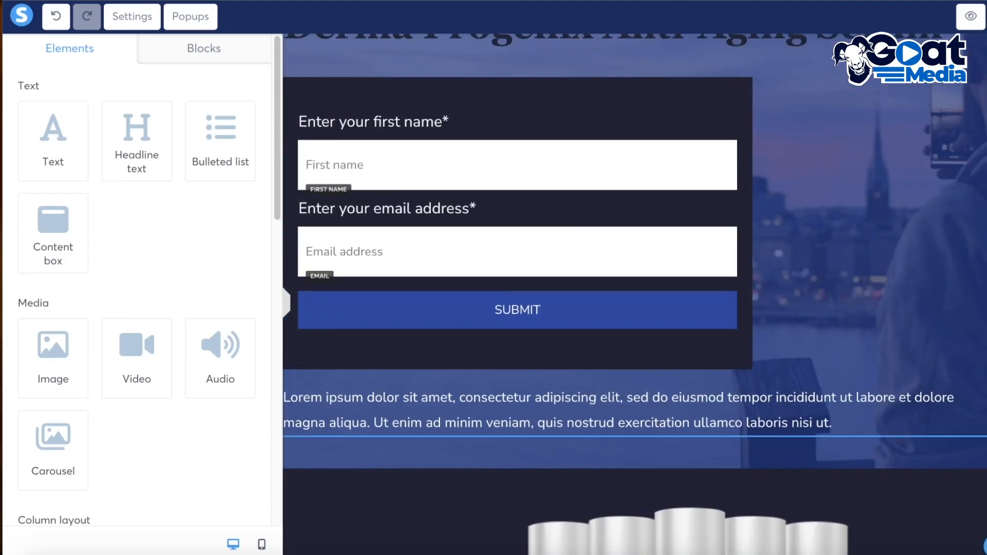
{"action": "left_click", "coordinate": [823, 285]}
{"action": "scroll", "coordinate": [823, 284], "scroll_direction": "up", "scroll_amount": 2}
{"action": "left_click", "coordinate": [760, 266]}
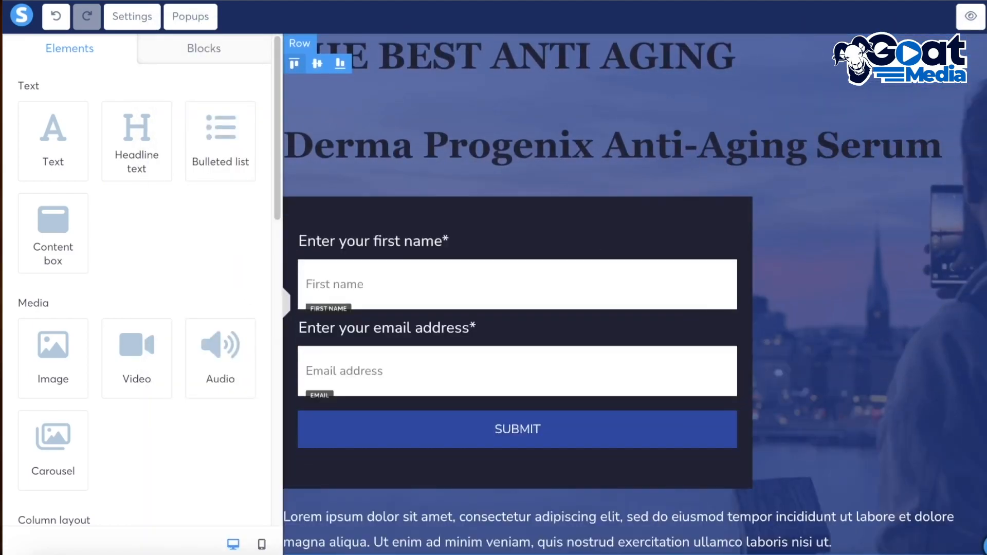
Delete the Lorem ipsum placeholder paragraph below the opt-in form
{"action": "scroll", "coordinate": [760, 288], "scroll_direction": "down", "scroll_amount": 6}
{"action": "left_click", "coordinate": [870, 201]}
{"action": "left_click", "coordinate": [869, 159]}
{"action": "left_click", "coordinate": [979, 177]}
{"action": "left_click", "coordinate": [674, 81]}
{"action": "scroll", "coordinate": [754, 183], "scroll_direction": "up", "scroll_amount": 4}
{"action": "left_click", "coordinate": [754, 184]}
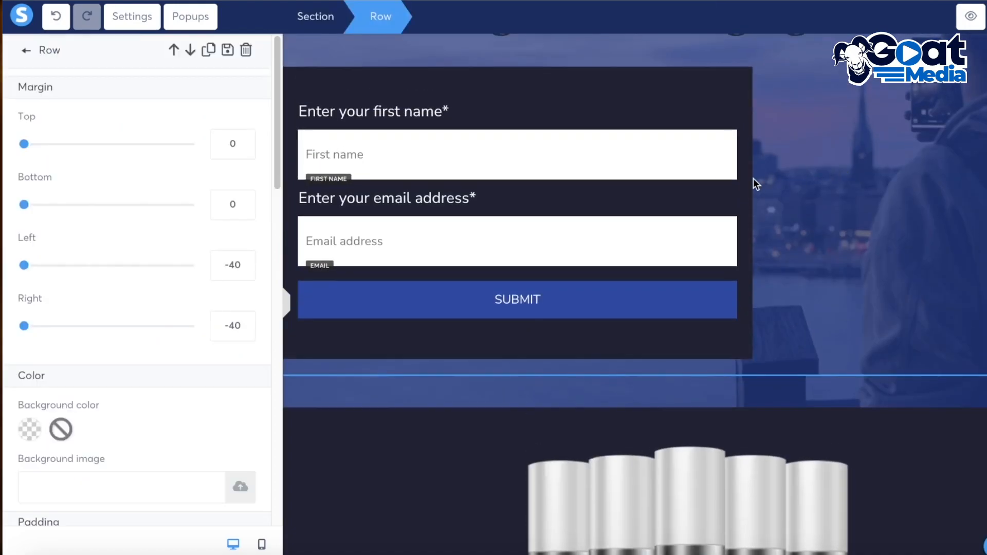
{"action": "scroll", "coordinate": [720, 112], "scroll_direction": "up", "scroll_amount": 3}
{"action": "left_click", "coordinate": [208, 48]}
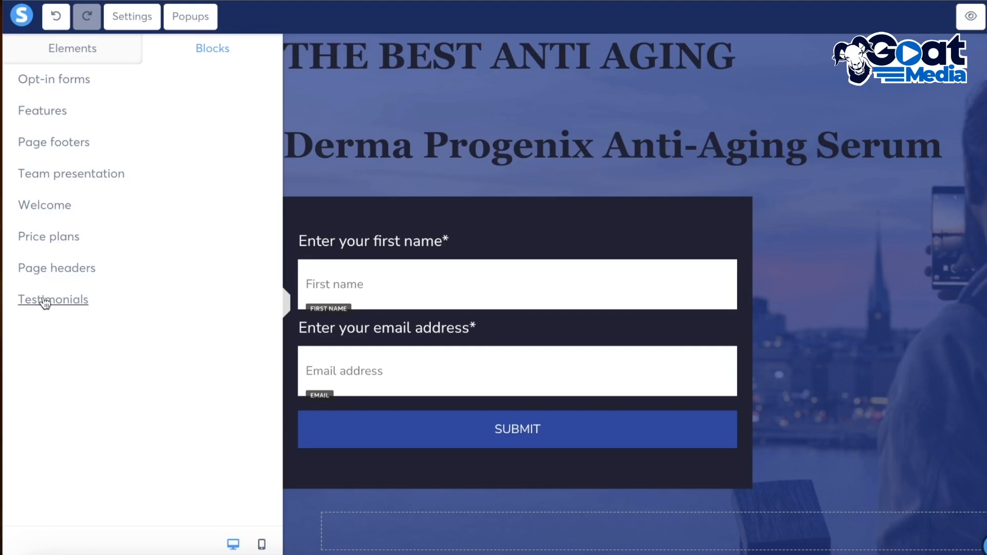
{"action": "left_click", "coordinate": [635, 532]}
{"action": "scroll", "coordinate": [705, 386], "scroll_direction": "down", "scroll_amount": 10}
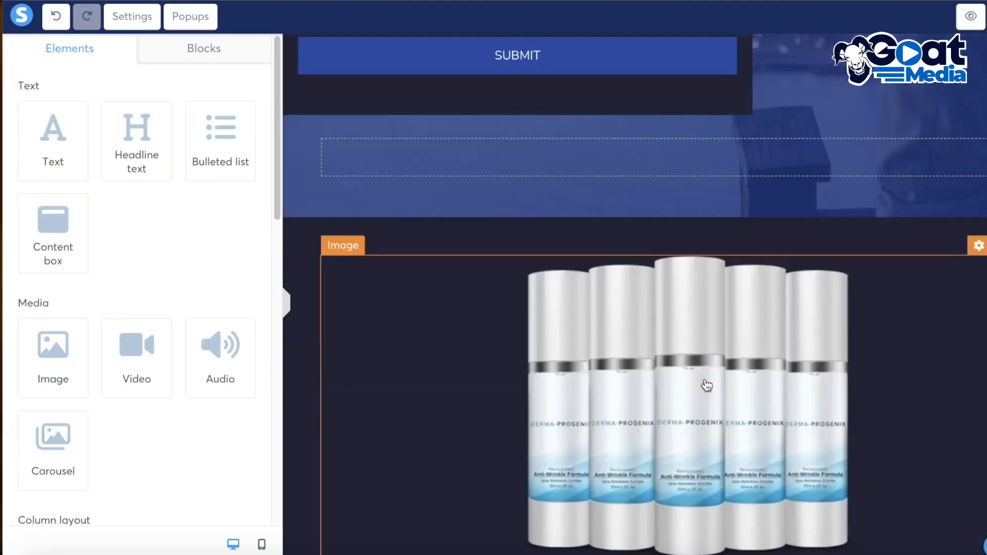
{"action": "scroll", "coordinate": [566, 380], "scroll_direction": "up", "scroll_amount": 7}
{"action": "scroll", "coordinate": [885, 366], "scroll_direction": "up", "scroll_amount": 2}
{"action": "scroll", "coordinate": [885, 366], "scroll_direction": "down", "scroll_amount": 5}
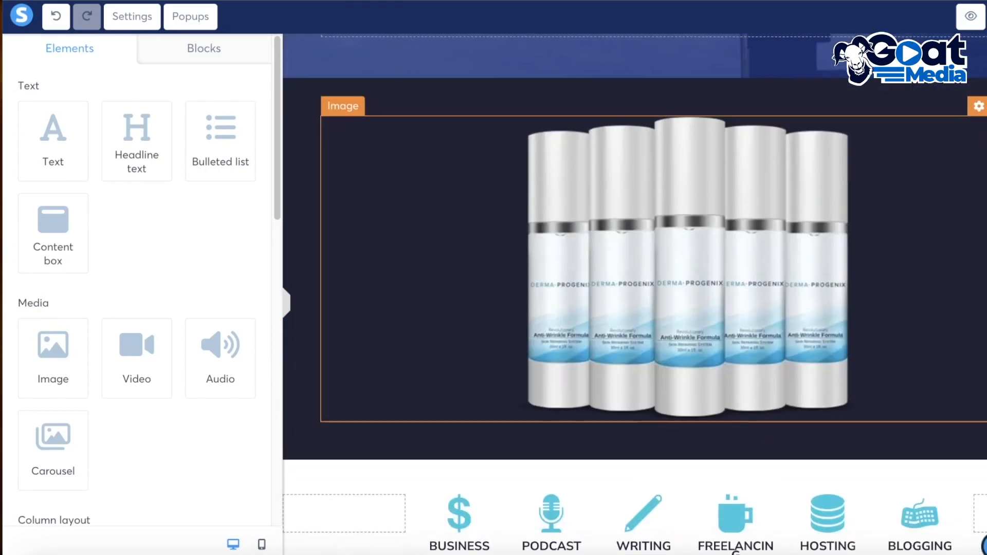
{"action": "scroll", "coordinate": [643, 283], "scroll_direction": "up", "scroll_amount": 8}
Delete the header navigation menu and the logo image from the top of the page
{"action": "left_click", "coordinate": [946, 72]}
{"action": "left_click", "coordinate": [930, 59]}
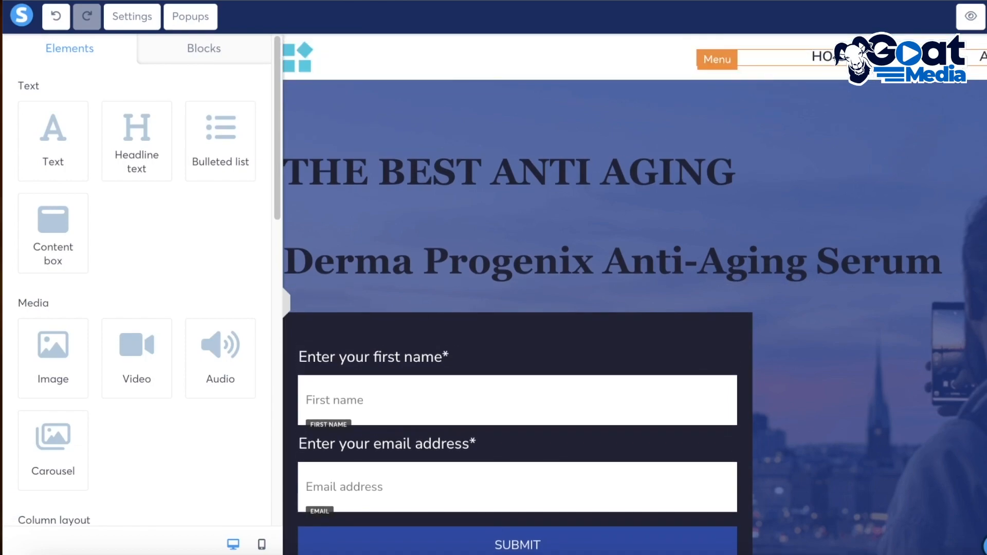
{"action": "left_click", "coordinate": [926, 59]}
{"action": "left_click", "coordinate": [709, 80]}
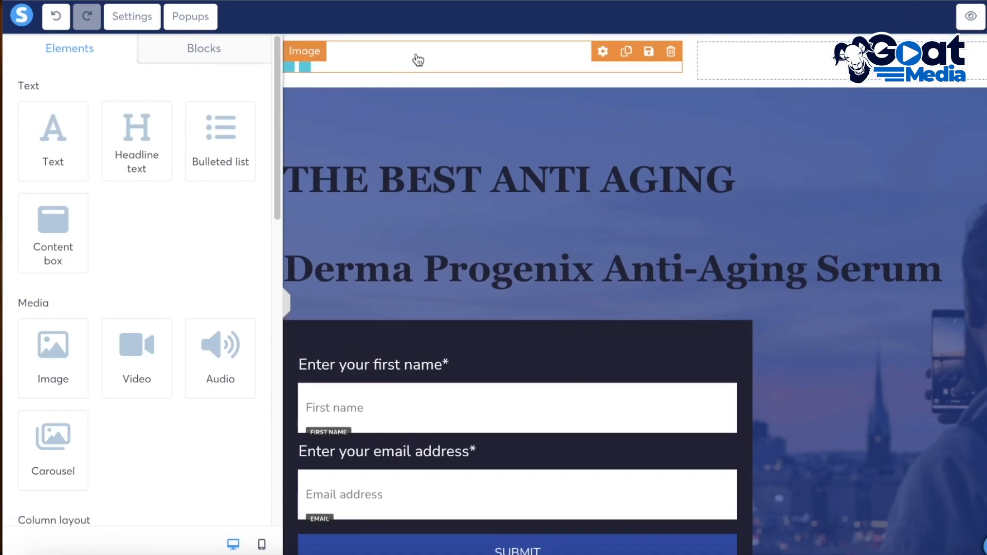
{"action": "left_click", "coordinate": [671, 54]}
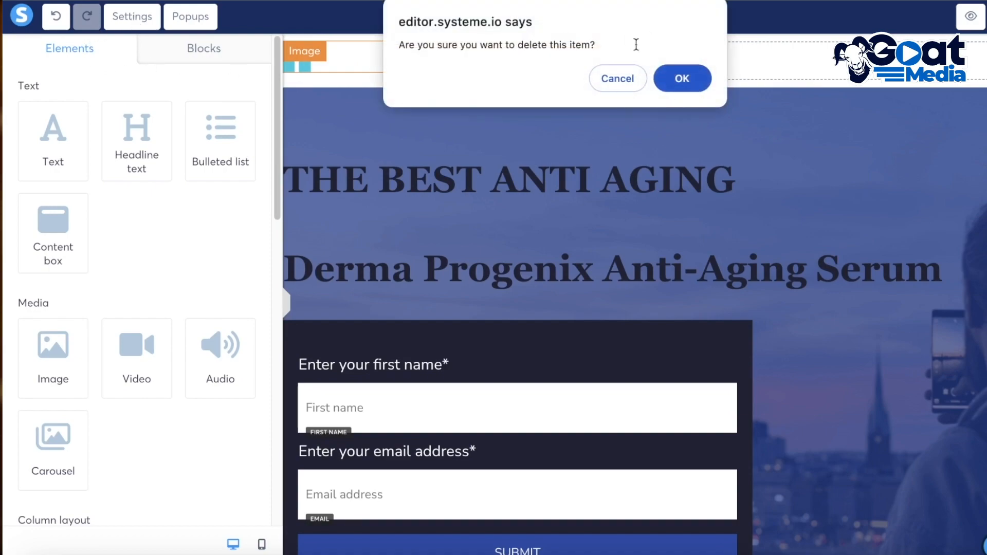
{"action": "key", "text": "Return"}
Check the page settings, save the page and open its preview
{"action": "left_click", "coordinate": [147, 19]}
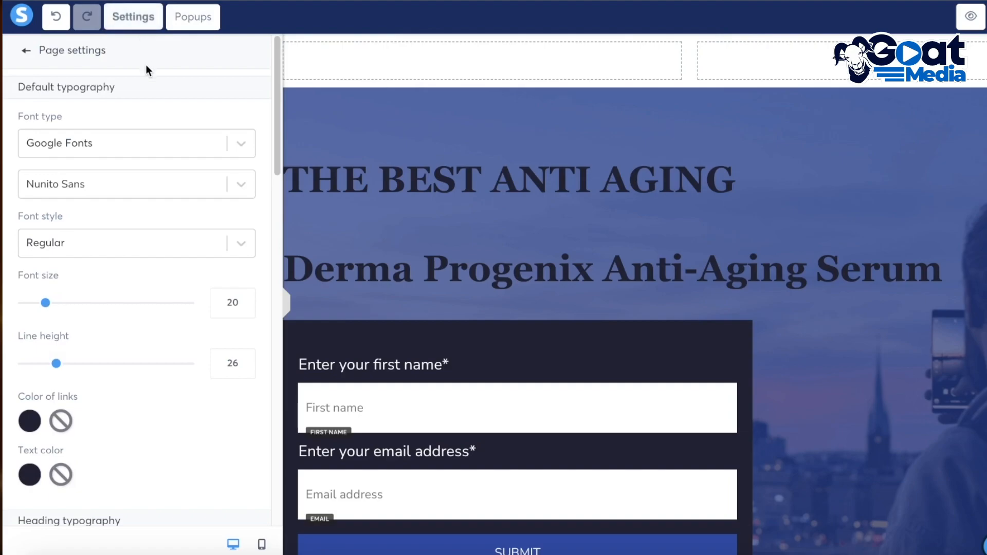
{"action": "scroll", "coordinate": [84, 171], "scroll_direction": "down", "scroll_amount": 20}
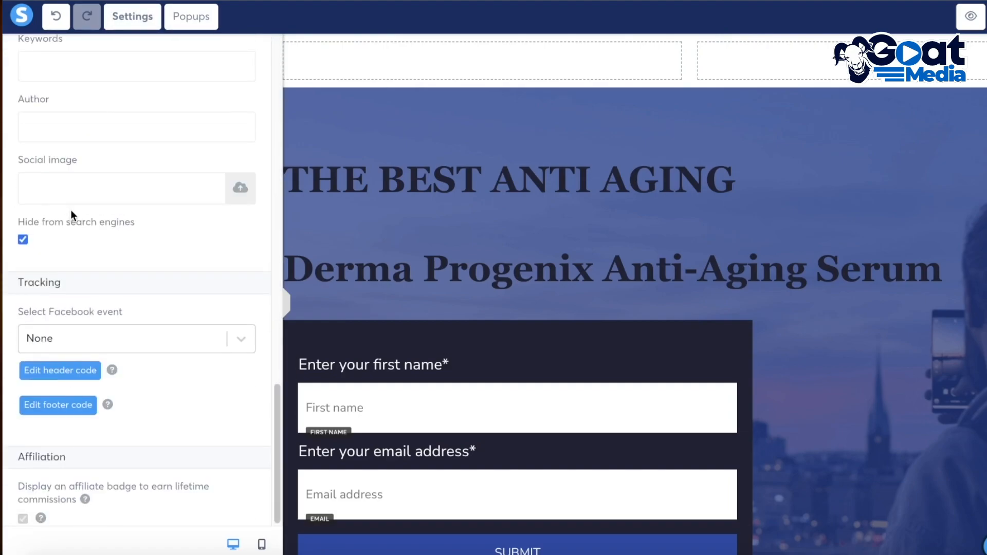
{"action": "scroll", "coordinate": [92, 210], "scroll_direction": "up", "scroll_amount": 15}
{"action": "left_click", "coordinate": [986, 18]}
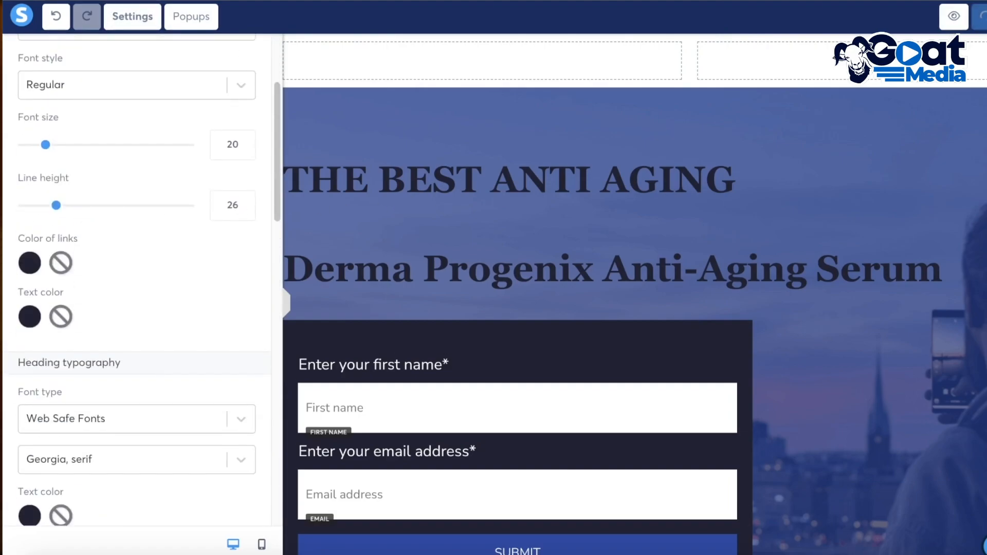
{"action": "left_click", "coordinate": [969, 19]}
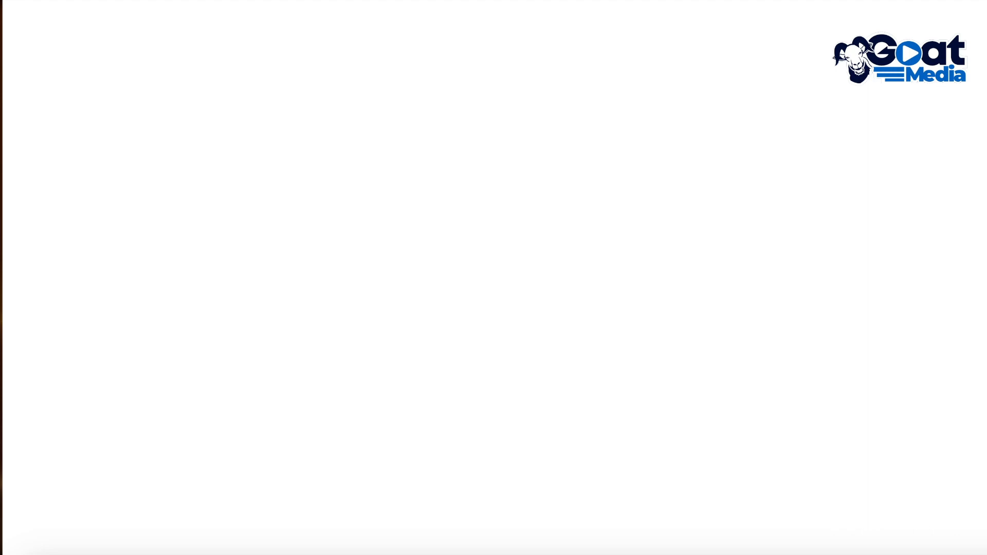
Test the opt-in form in the preview by entering a first name and e-mail address and submitting it
{"action": "scroll", "coordinate": [429, 204], "scroll_direction": "down", "scroll_amount": 6}
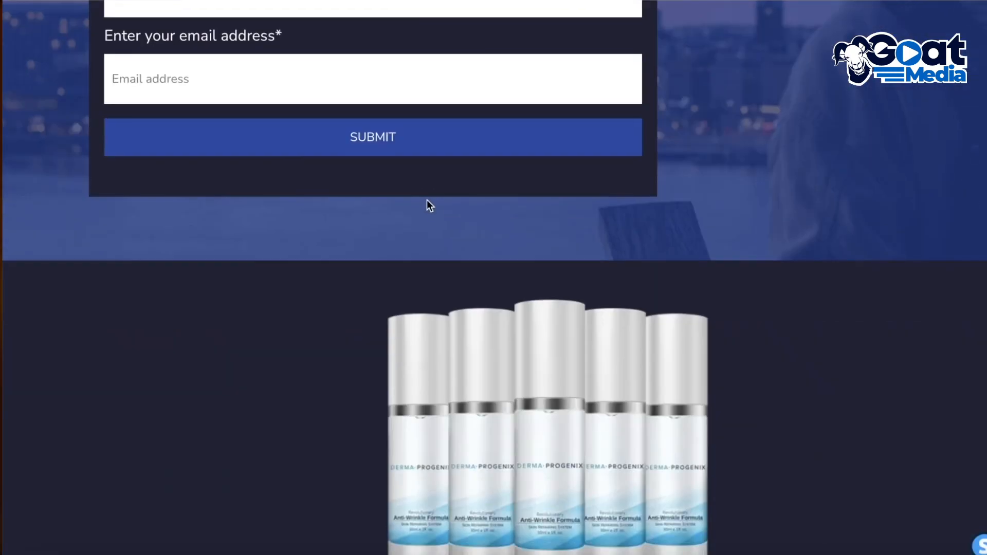
{"action": "scroll", "coordinate": [382, 156], "scroll_direction": "up", "scroll_amount": 3}
{"action": "scroll", "coordinate": [382, 156], "scroll_direction": "up", "scroll_amount": 3}
{"action": "scroll", "coordinate": [320, 72], "scroll_direction": "down", "scroll_amount": 2}
{"action": "left_click", "coordinate": [238, 246]}
{"action": "left_click", "coordinate": [256, 283]}
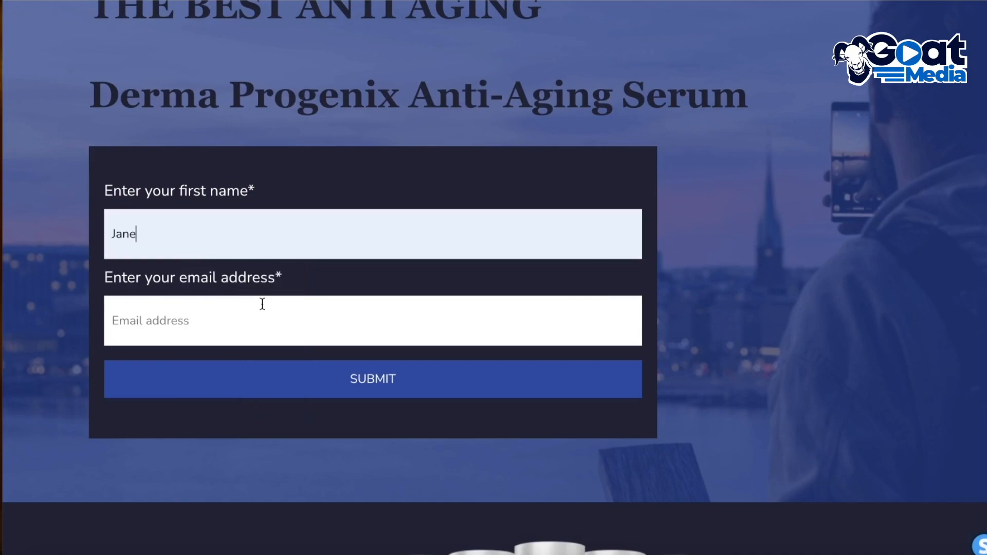
{"action": "left_click", "coordinate": [327, 322]}
{"action": "left_click", "coordinate": [304, 397]}
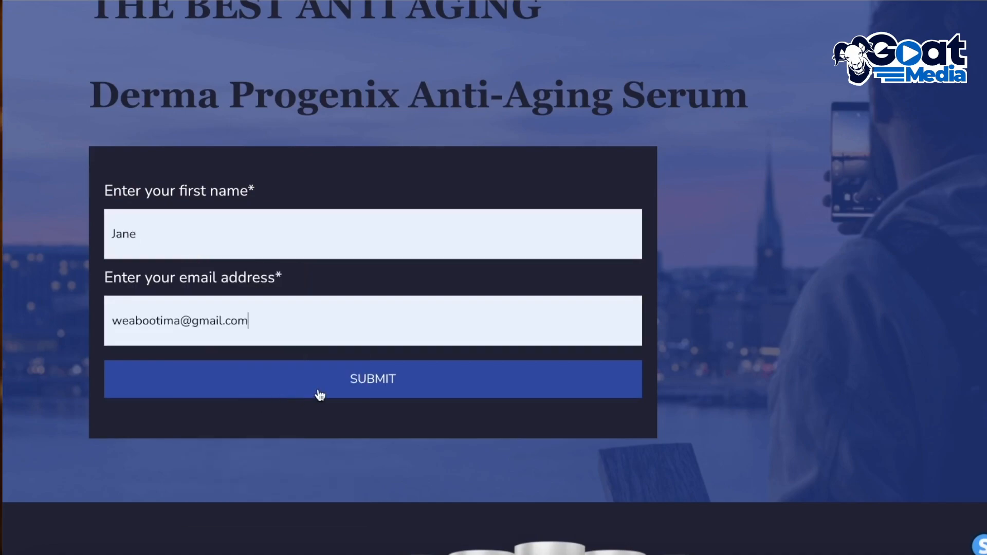
{"action": "left_click", "coordinate": [344, 367]}
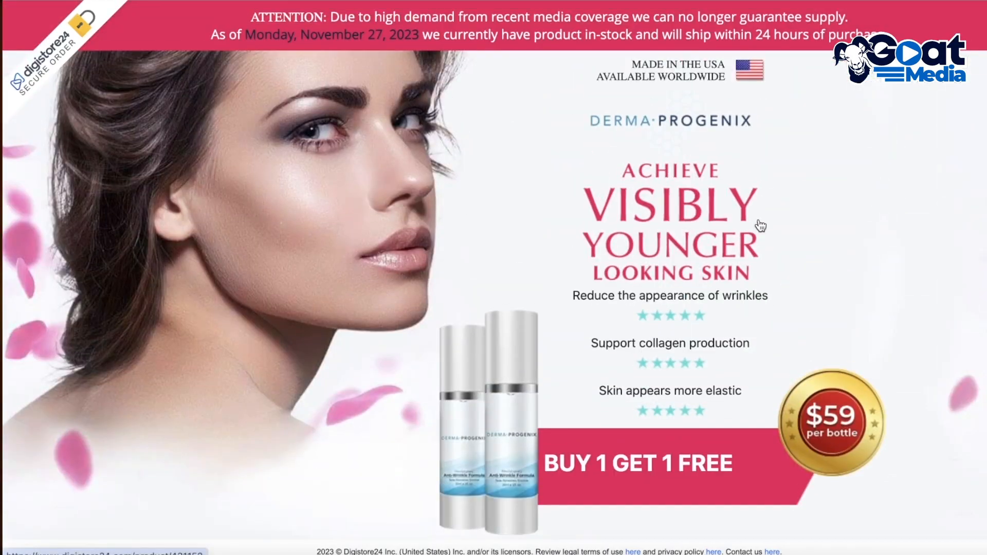
{"action": "scroll", "coordinate": [664, 208], "scroll_direction": "down", "scroll_amount": 10}
{"action": "scroll", "coordinate": [676, 211], "scroll_direction": "down", "scroll_amount": 15}
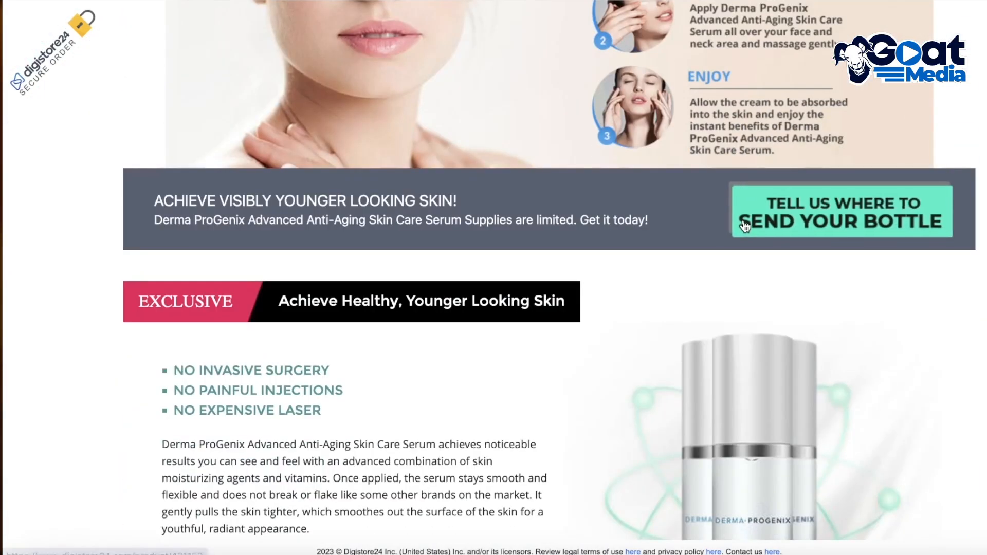